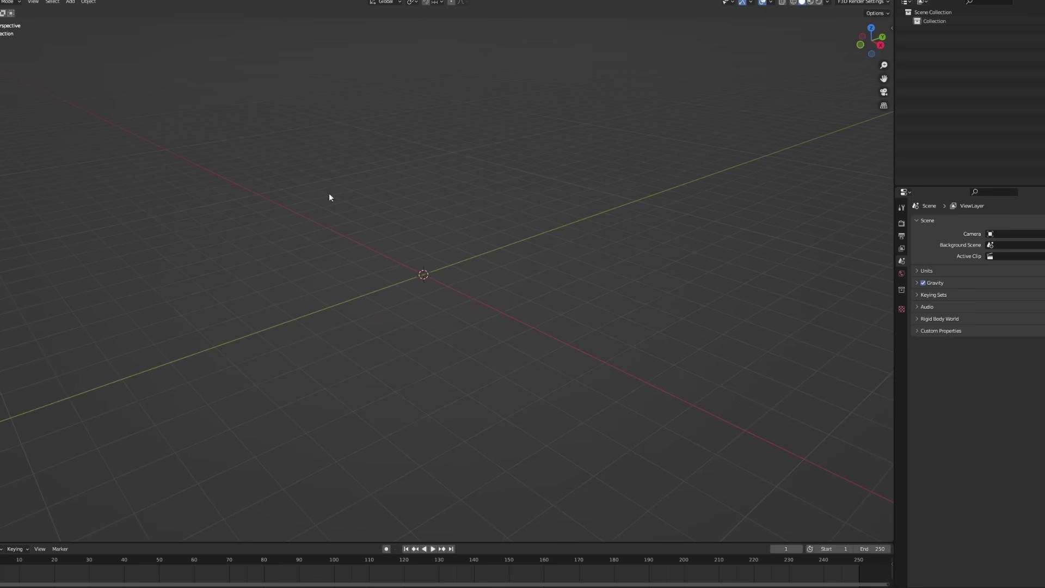
- Add a five-vertex mesh circle at the origin and scale its vertices up about 2.04 times
{"action": "key", "text": "shift+a"}
{"action": "mouse_move", "coordinate": [415, 273]}
{"action": "left_click", "coordinate": [471, 285]}
{"action": "key", "text": "s"}
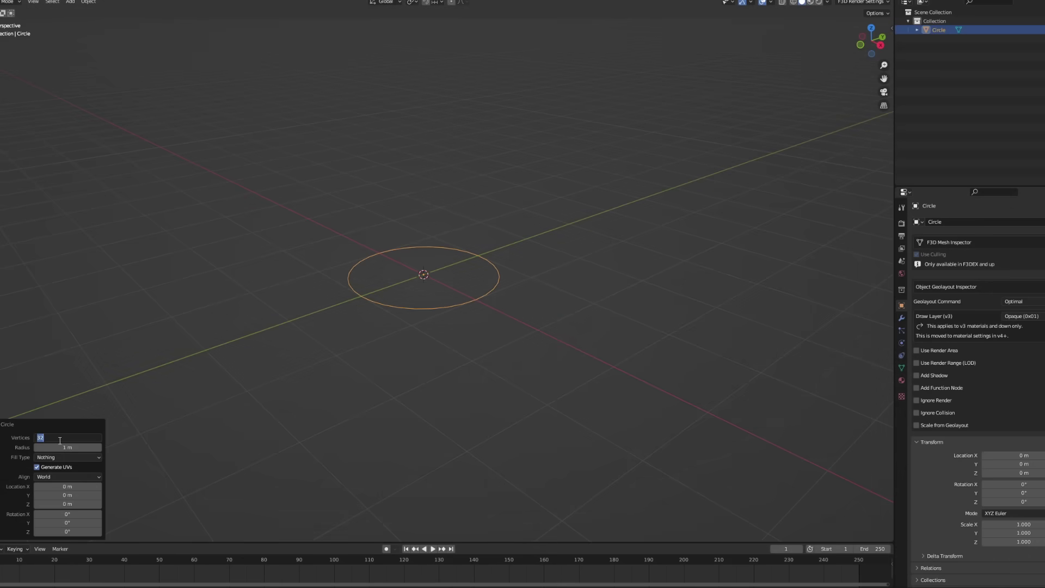
{"action": "middle_click_drag", "start_coordinate": [543, 226], "coordinate": [571, 322]}
{"action": "key", "text": "Tab"}
{"action": "scroll", "coordinate": [665, 311], "scroll_direction": "up", "scroll_amount": 5}
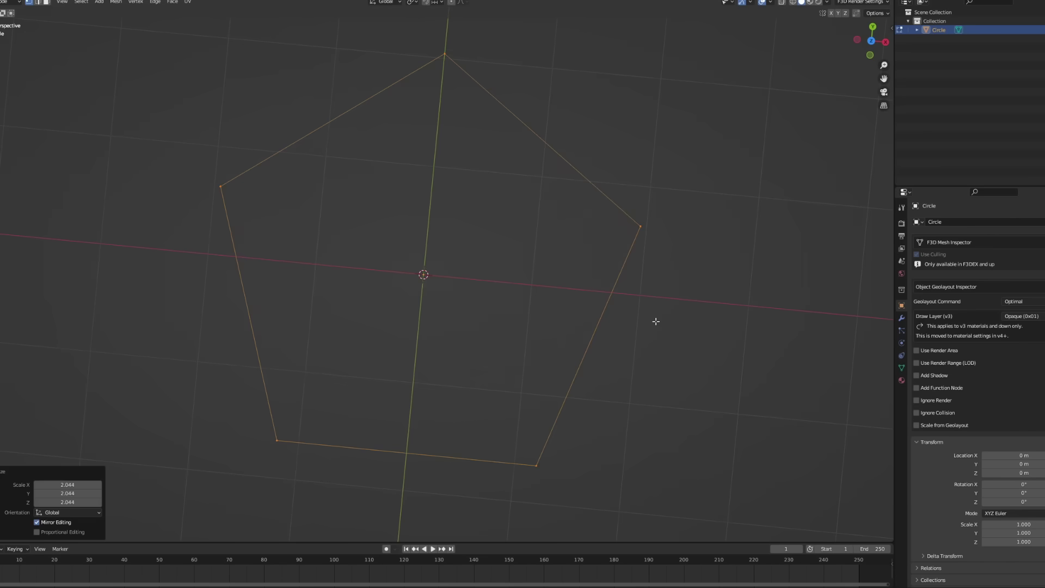
- Fill the pentagon outline with a face and subdivide its edges with one cut
{"action": "key", "text": "f"}
{"action": "right_click", "coordinate": [609, 309]}
{"action": "left_click", "coordinate": [609, 308]}
- Poke the pentagon's face so that it splits into triangles around a centre vertex
{"action": "right_click", "coordinate": [378, 203]}
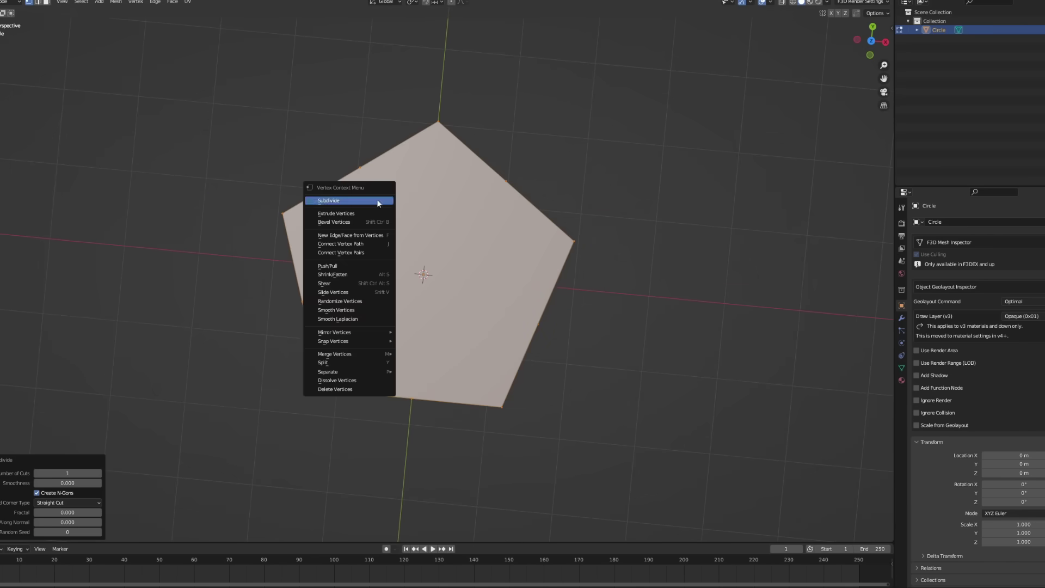
{"action": "key", "text": "Escape"}
{"action": "key", "text": "3"}
{"action": "right_click", "coordinate": [408, 373]}
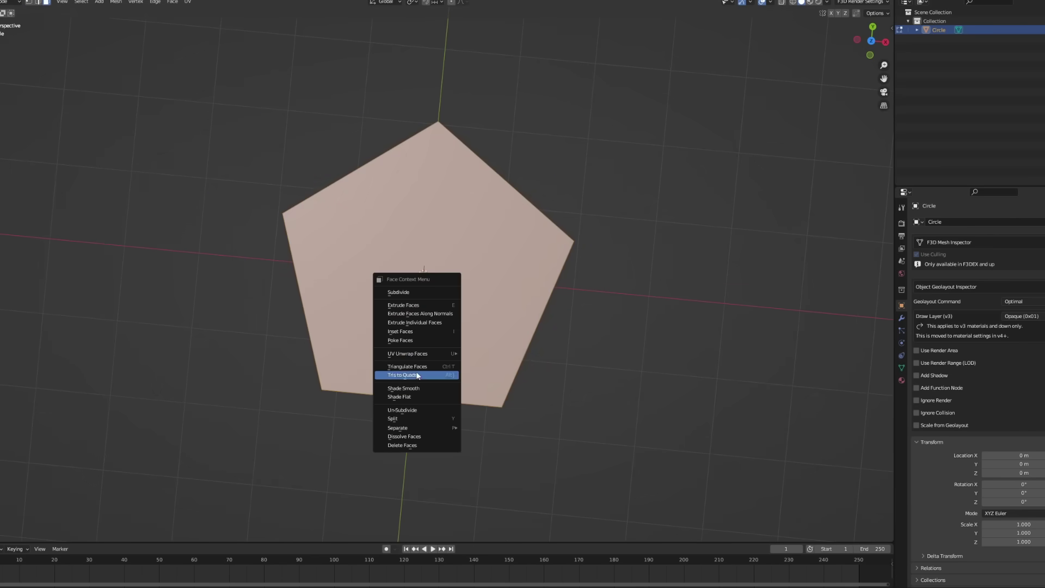
{"action": "left_click", "coordinate": [408, 341]}
- Scale the pentagon's edge-midpoint vertices inward to form a five-pointed star
{"action": "key", "text": "1"}
{"action": "key", "text": "alt+a"}
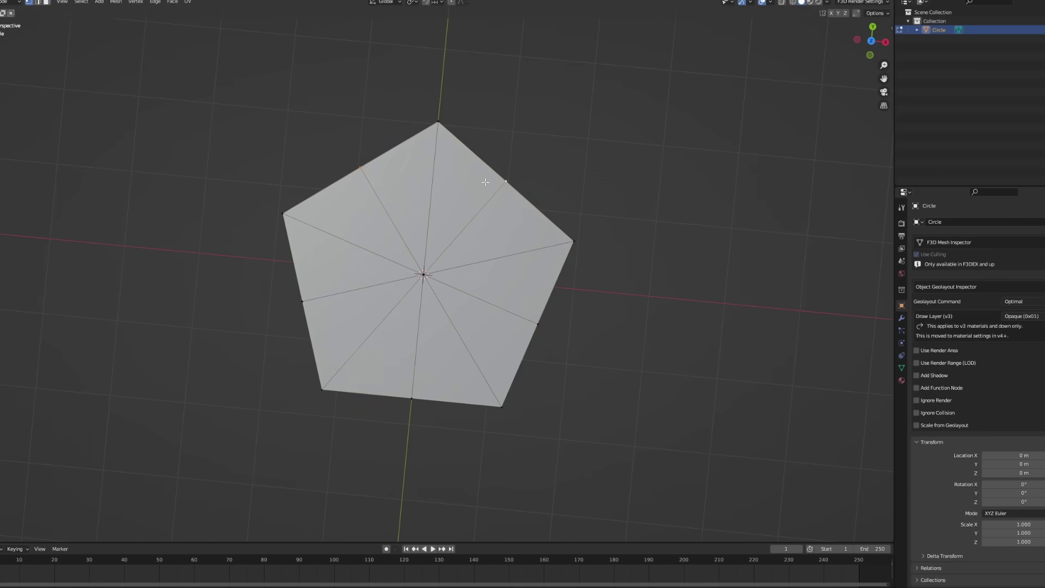
{"action": "key", "text": "s"}
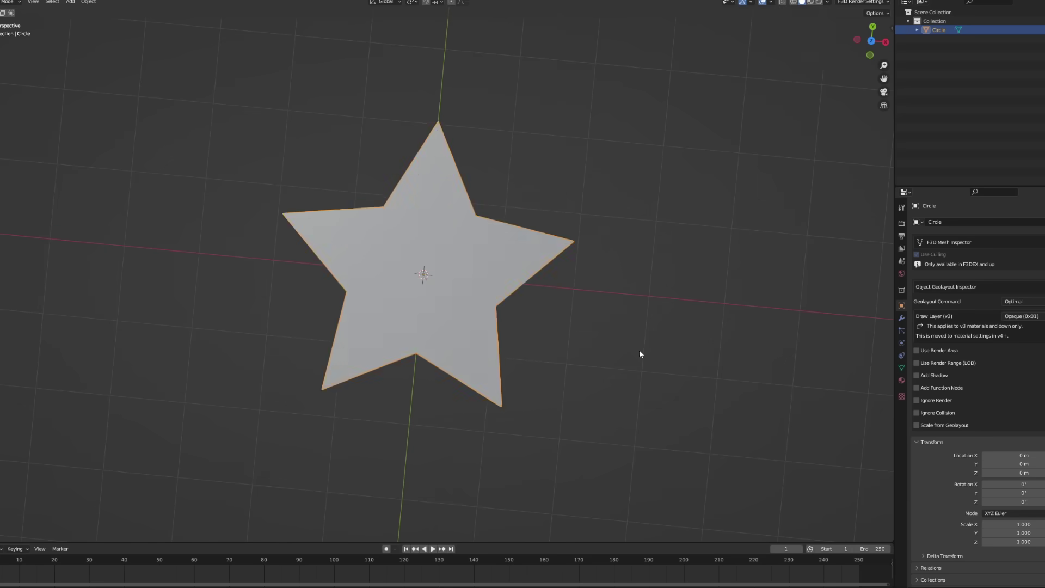
- Extrude the flat star into a thick solid and extrude the round face at its centre
{"action": "middle_click_drag", "start_coordinate": [639, 354], "coordinate": [642, 258]}
{"action": "key", "text": "a"}
{"action": "key", "text": "e"}
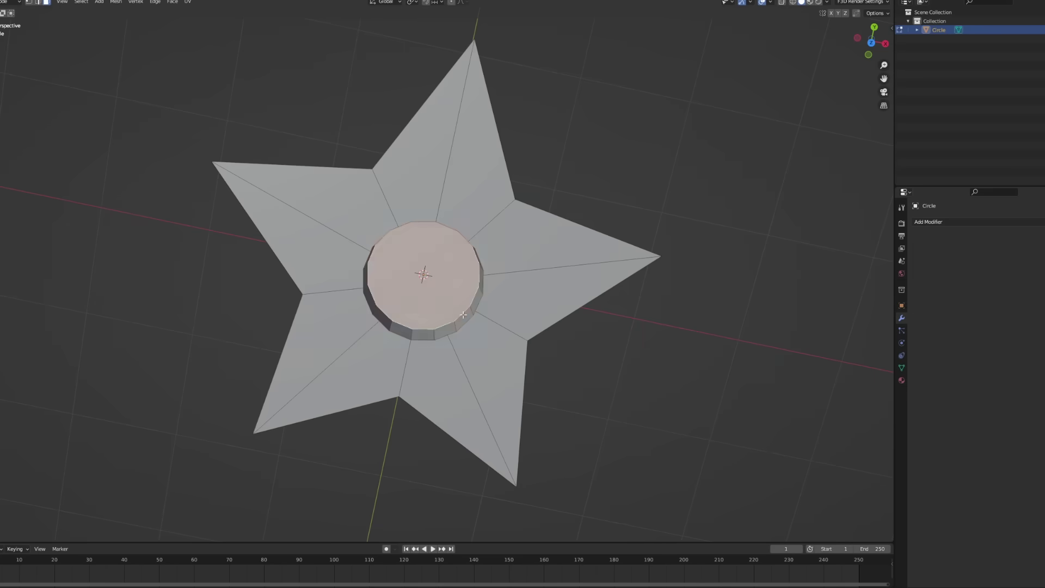
{"action": "middle_click_drag", "start_coordinate": [571, 348], "coordinate": [570, 295]}
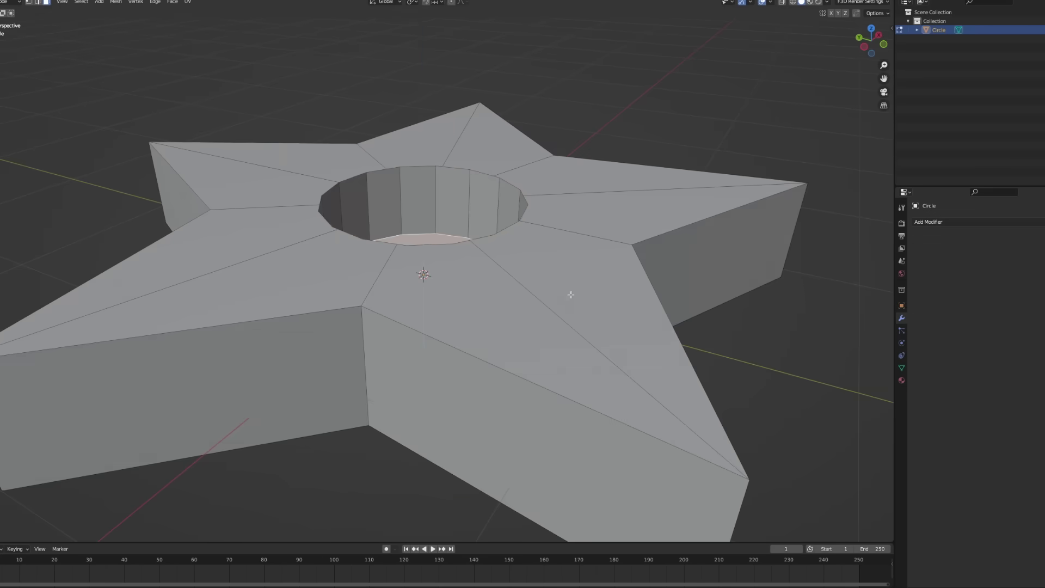
{"action": "key", "text": "e"}
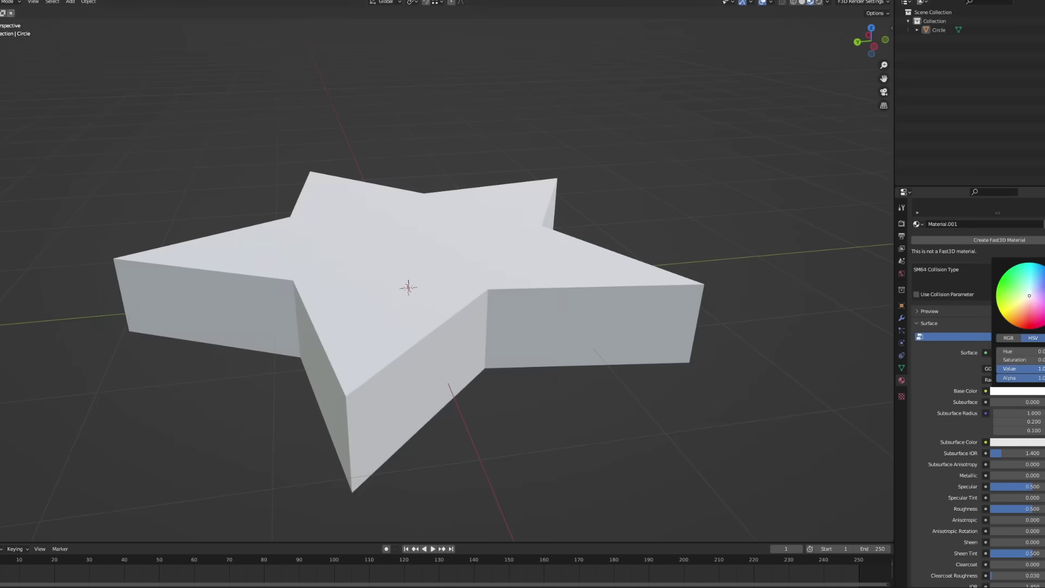
- Give the star a yellow base colour and assign a second, black material to its round centre face
{"action": "scroll", "coordinate": [673, 322], "scroll_direction": "up", "scroll_amount": 5}
{"action": "scroll", "coordinate": [608, 335], "scroll_direction": "down", "scroll_amount": 8}
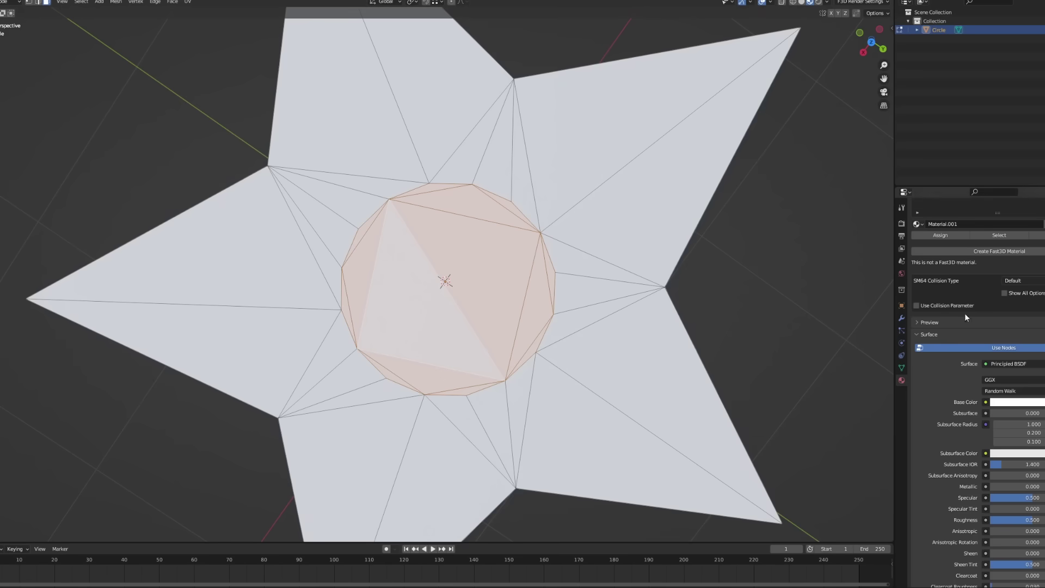
{"action": "scroll", "coordinate": [964, 312], "scroll_direction": "up", "scroll_amount": 3}
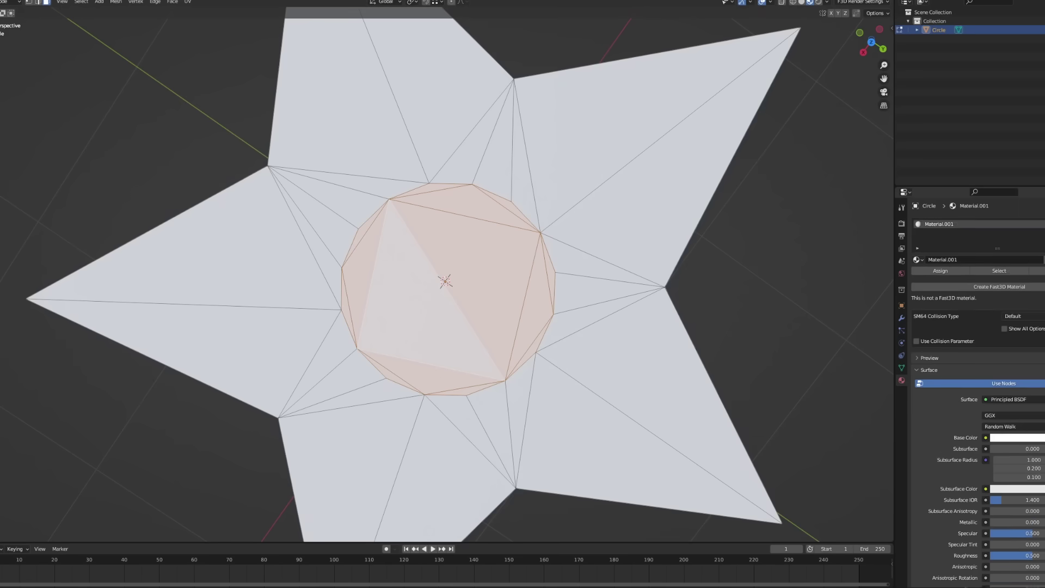
{"action": "left_click", "coordinate": [968, 277]}
{"action": "left_click", "coordinate": [996, 456]}
{"action": "mouse_move", "coordinate": [1015, 415]}
{"action": "left_mouse_down"}
{"action": "mouse_move", "coordinate": [1036, 415]}
{"action": "mouse_move", "coordinate": [1013, 415]}
{"action": "left_mouse_up"}
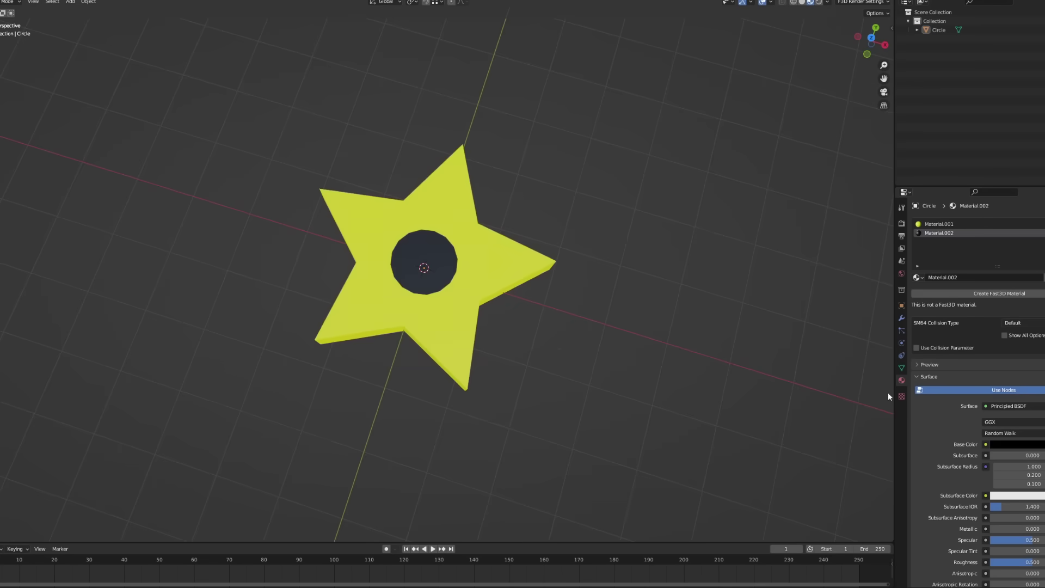
{"action": "scroll", "coordinate": [583, 370], "scroll_direction": "up", "scroll_amount": 3}
{"action": "scroll", "coordinate": [584, 369], "scroll_direction": "down", "scroll_amount": 3}
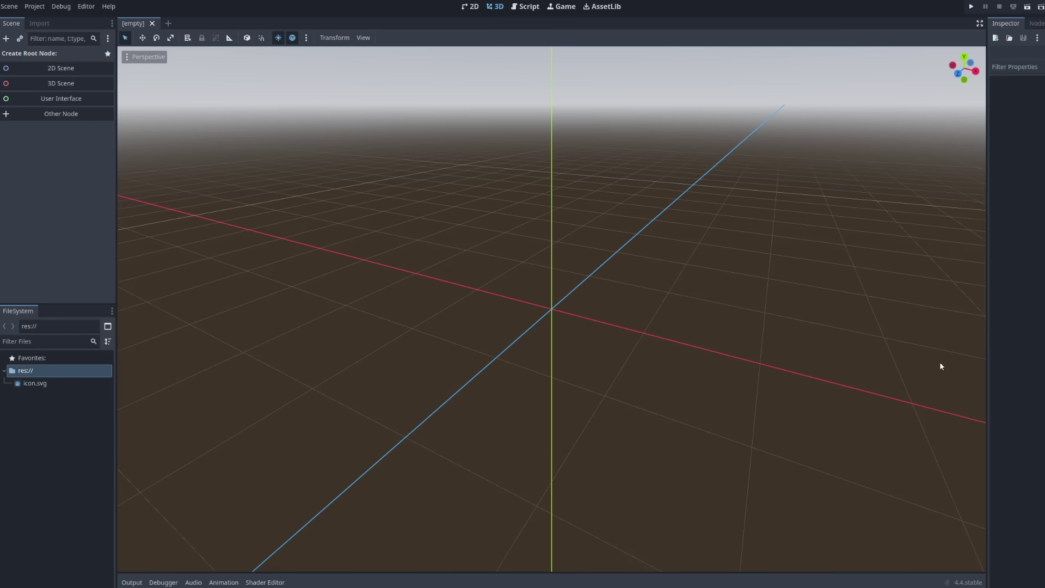
- Switch to Godot, create a 3D scene with the root node named LevelRoot, and save it as level_root.tscn
{"action": "left_click", "coordinate": [76, 84]}
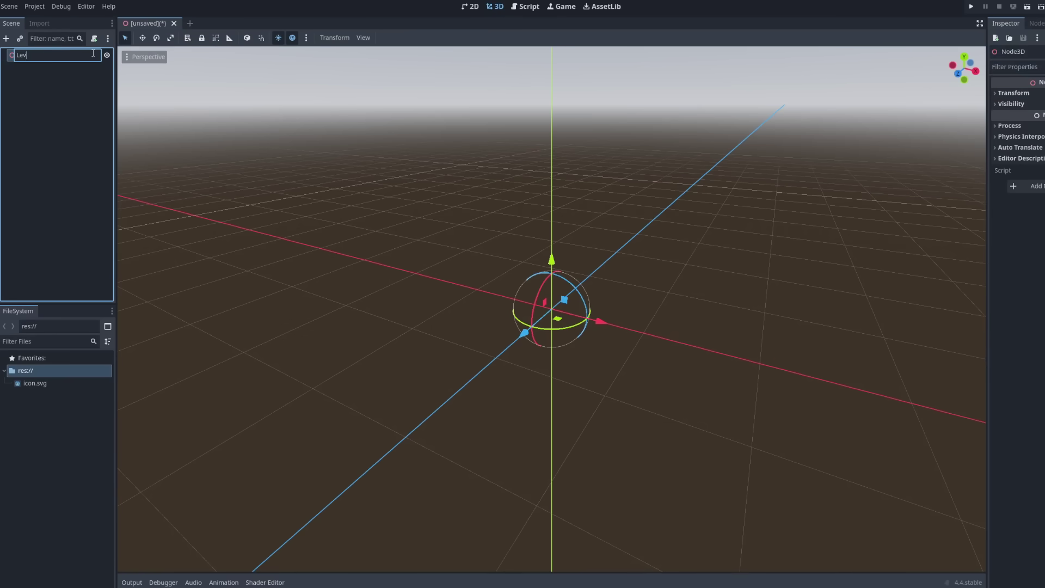
{"action": "key", "text": "ctrl+s"}
{"action": "key", "text": "Return"}
- Add the one model.glb from the models folder to the level scene as a child of LevelRoot
{"action": "left_click", "coordinate": [11, 383]}
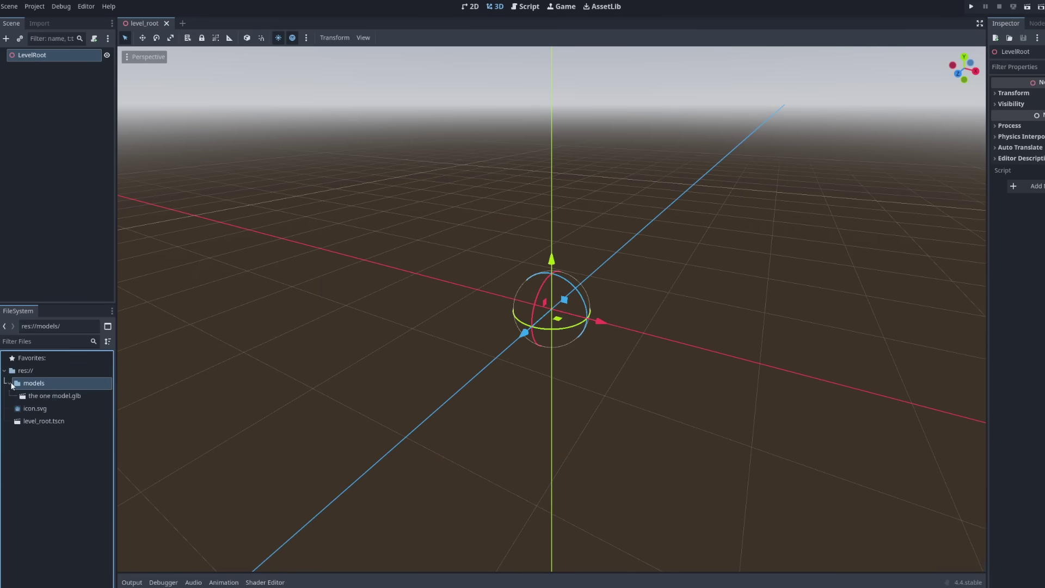
{"action": "left_click_drag", "start_coordinate": [124, 362], "coordinate": [746, 348]}
{"action": "middle_click_drag", "start_coordinate": [743, 345], "coordinate": [761, 316]}
{"action": "scroll", "coordinate": [762, 315], "scroll_direction": "down", "scroll_amount": 3}
{"action": "left_click", "coordinate": [801, 309]}
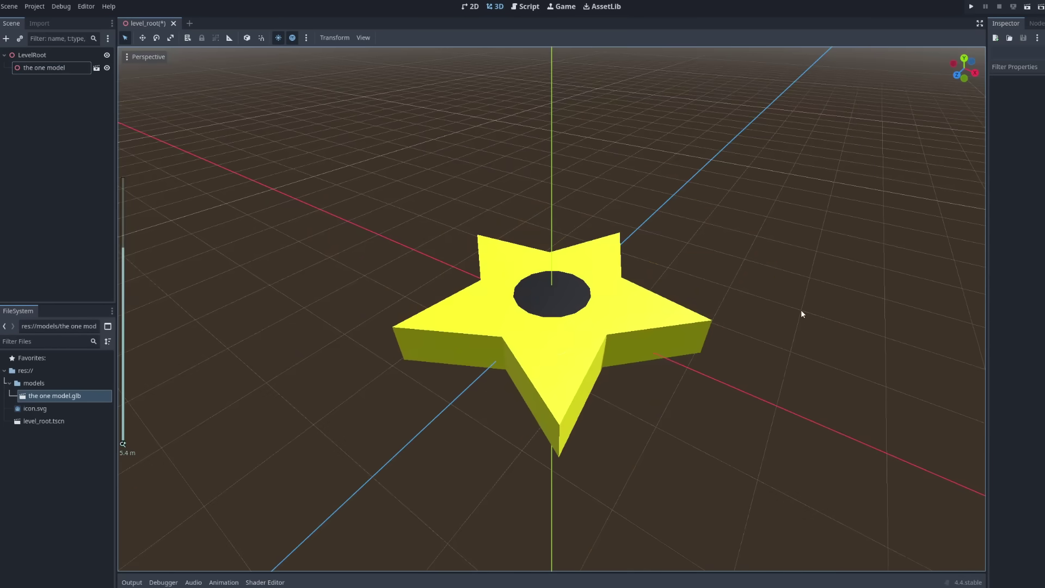
- Run the project with the current scene as the main scene and close the game window
{"action": "key", "text": "F5"}
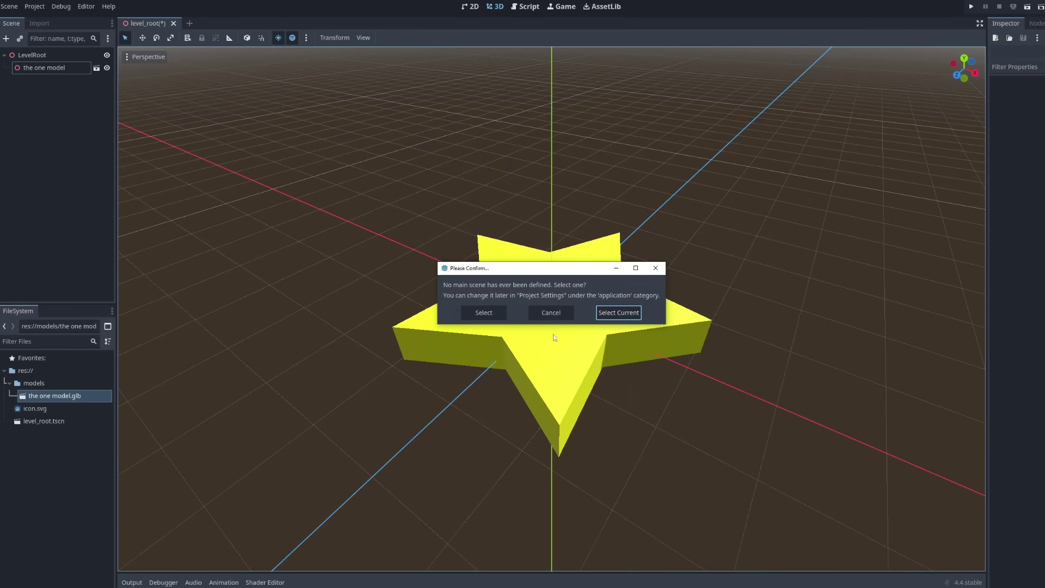
{"action": "key", "text": "Return"}
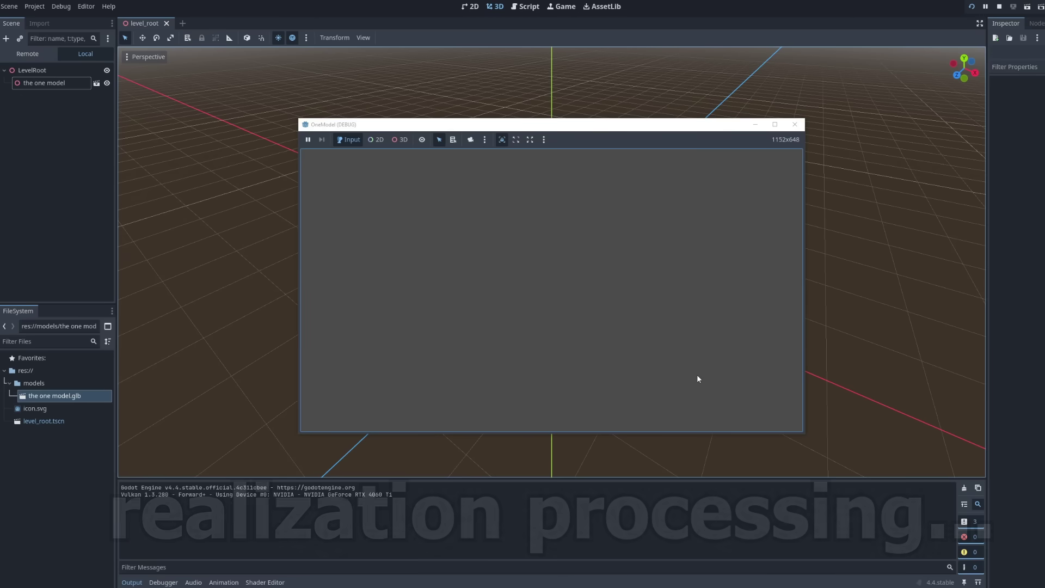
{"action": "left_click", "coordinate": [794, 124]}
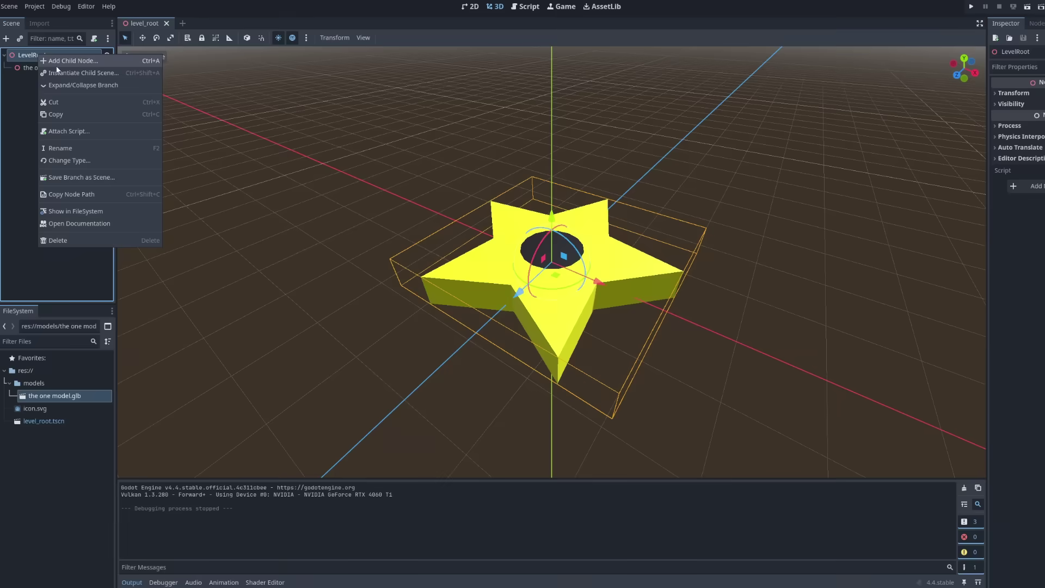
- Add a Camera3D node under LevelRoot, test-run the scene and rotate the camera
{"action": "left_click", "coordinate": [59, 61]}
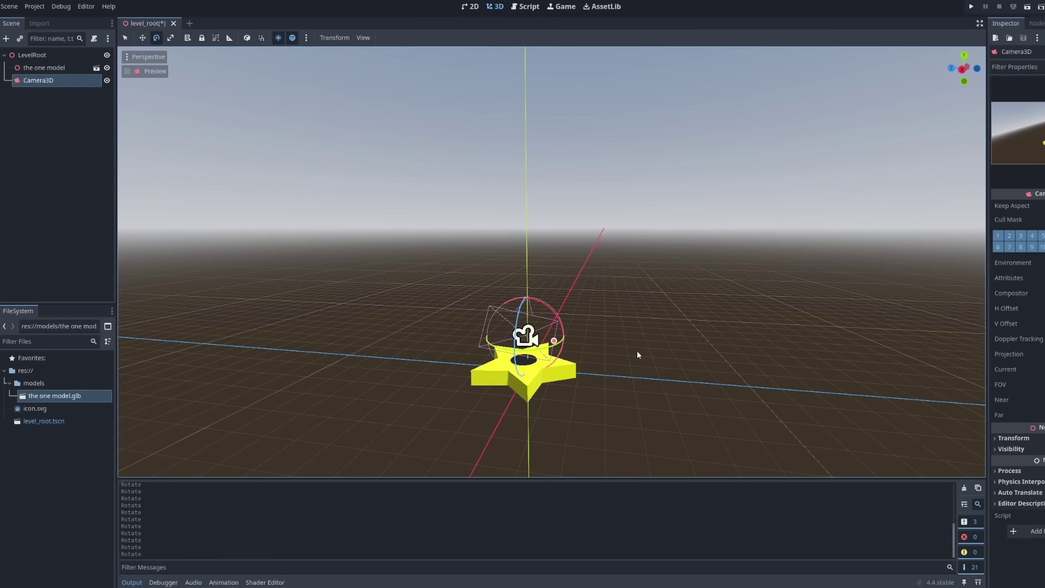
{"action": "key", "text": "F5"}
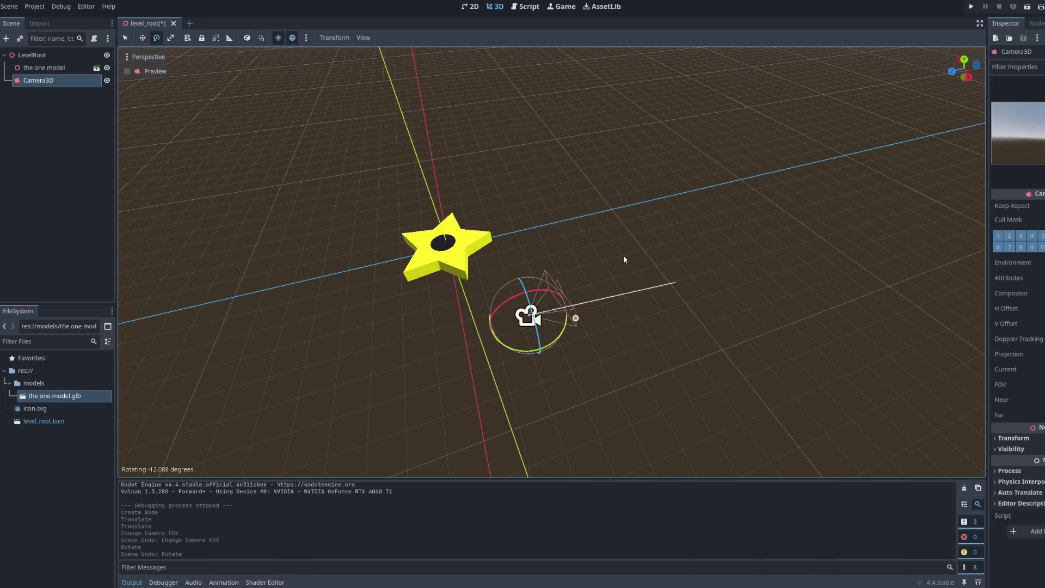
{"action": "left_click_drag", "start_coordinate": [622, 256], "coordinate": [495, 252]}
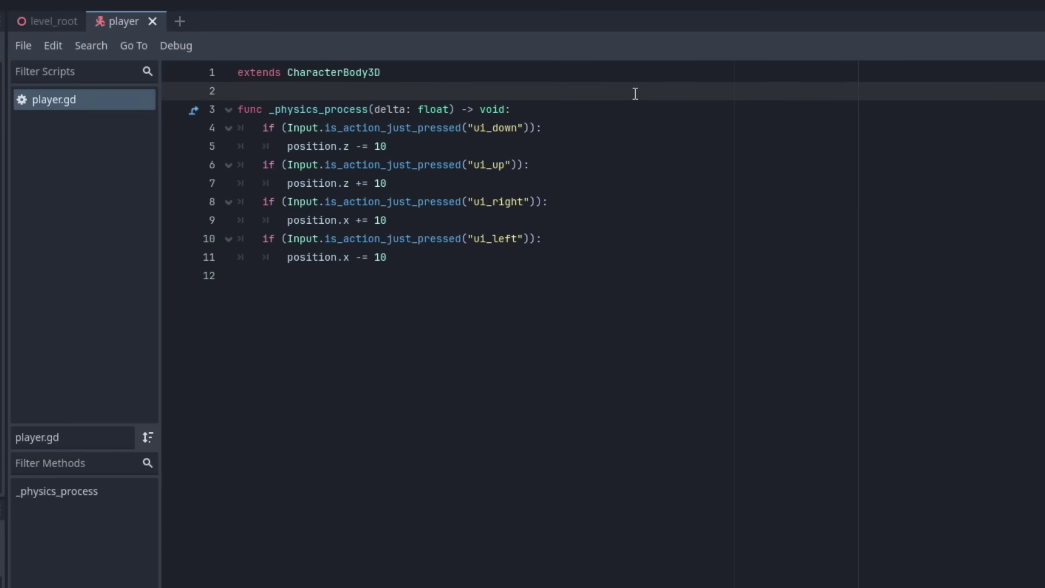
- Run the project to test the player.gd movement script and the star level
{"action": "key", "text": "F5"}
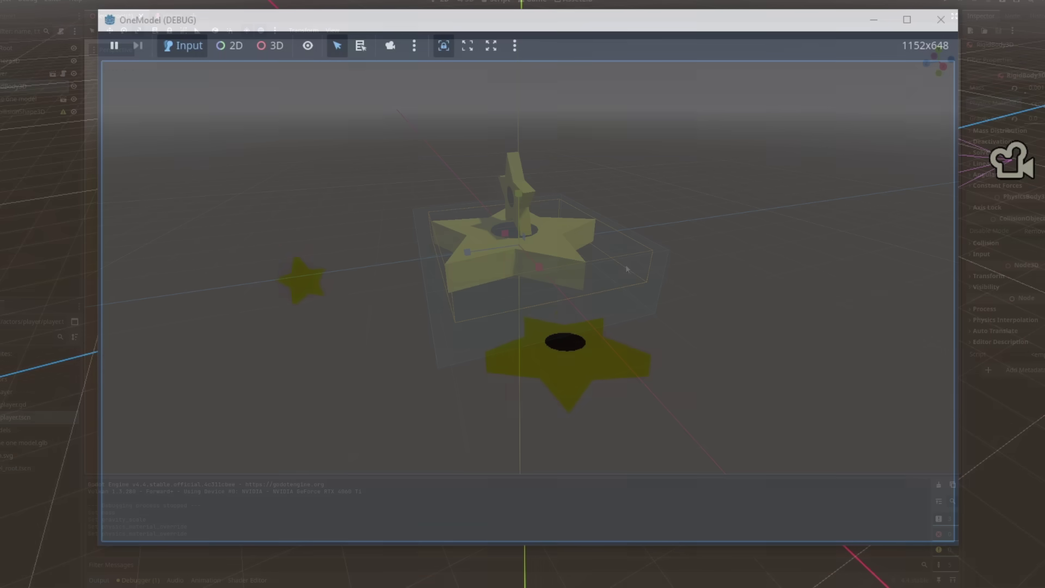
{"action": "key", "text": "F5"}
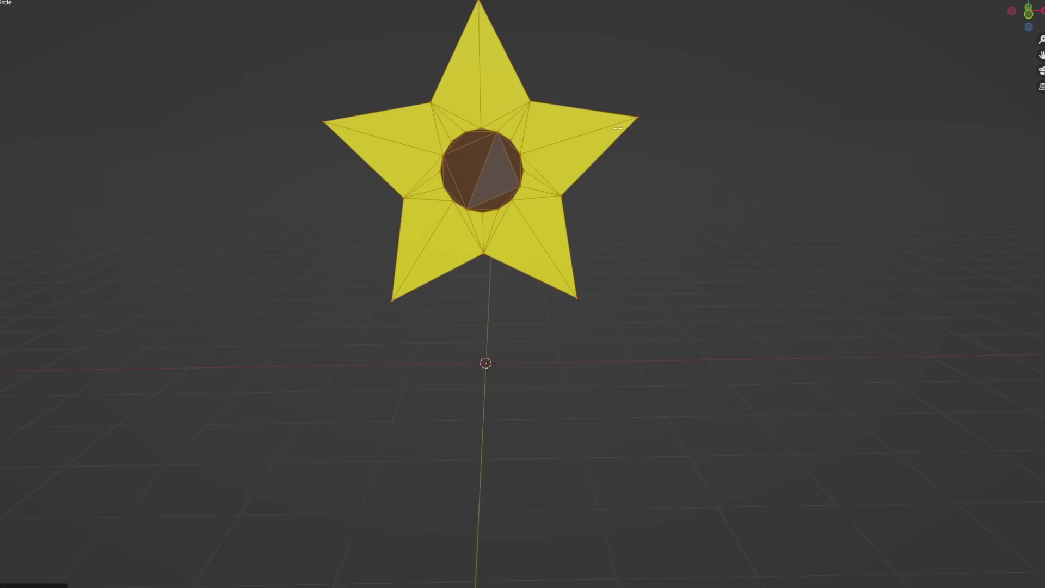
- Switch to Blender, shrink a star copy for one eye and duplicate it along X for the other eye
{"action": "key", "text": "s"}
{"action": "left_click", "coordinate": [635, 290]}
{"action": "middle_click_drag", "start_coordinate": [635, 289], "coordinate": [741, 262]}
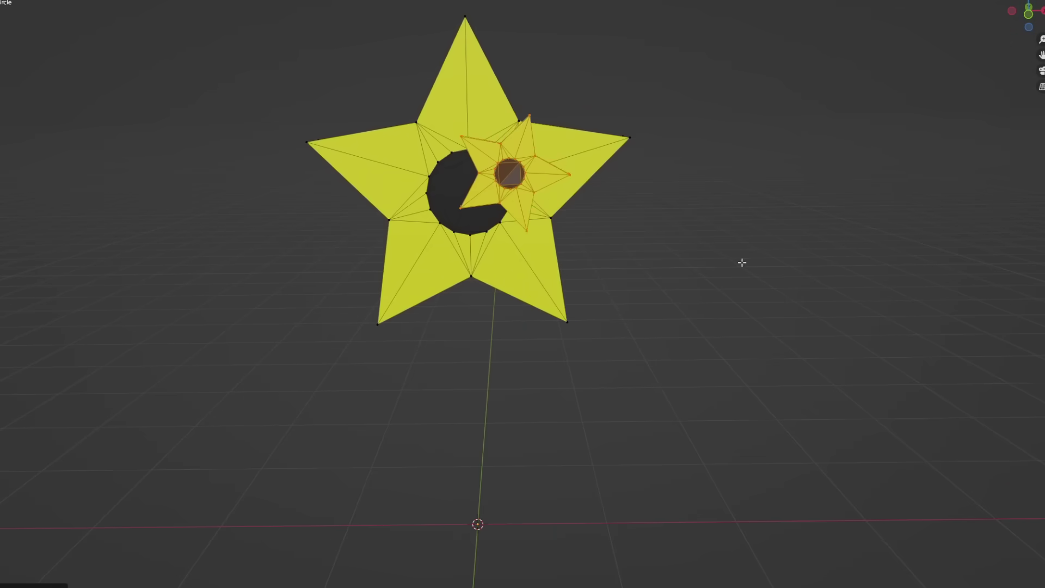
{"action": "key", "text": "shift+d"}
{"action": "key", "text": "x"}
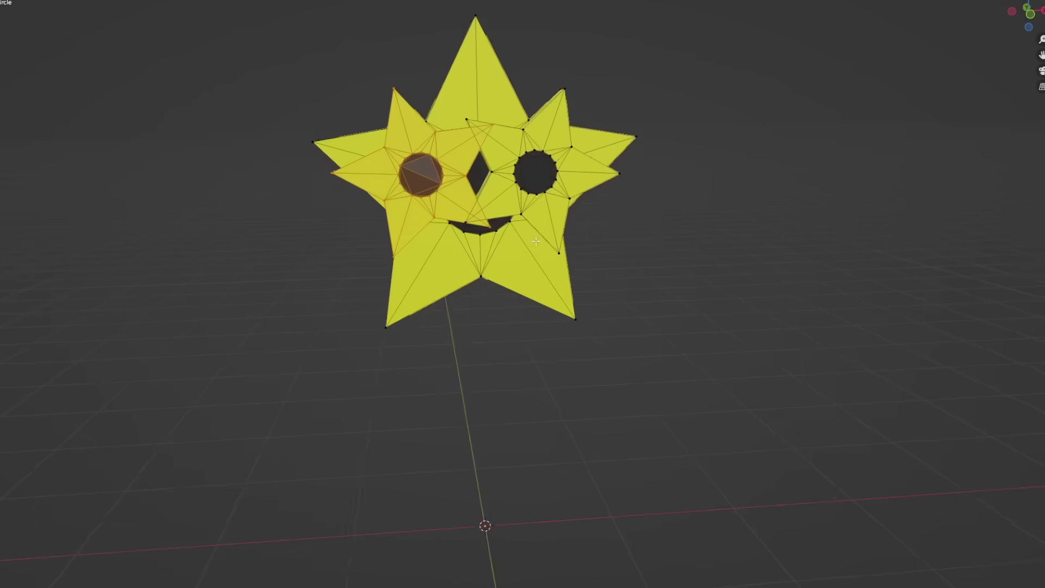
- Inspect the star-built character's face, neck, torso and arms from several angles
{"action": "key", "text": "Tab"}
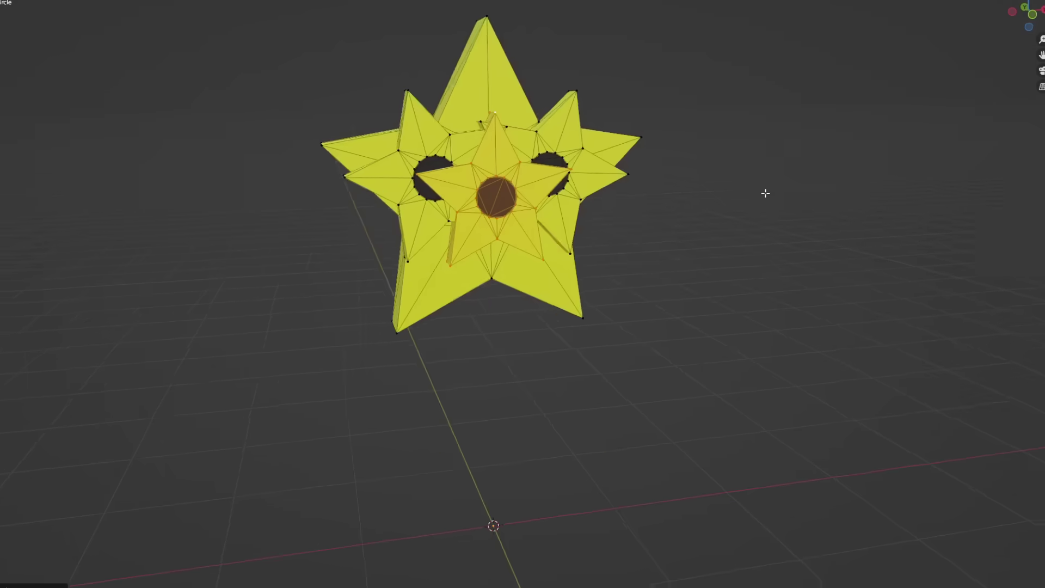
{"action": "middle_click_drag", "start_coordinate": [765, 193], "coordinate": [799, 275]}
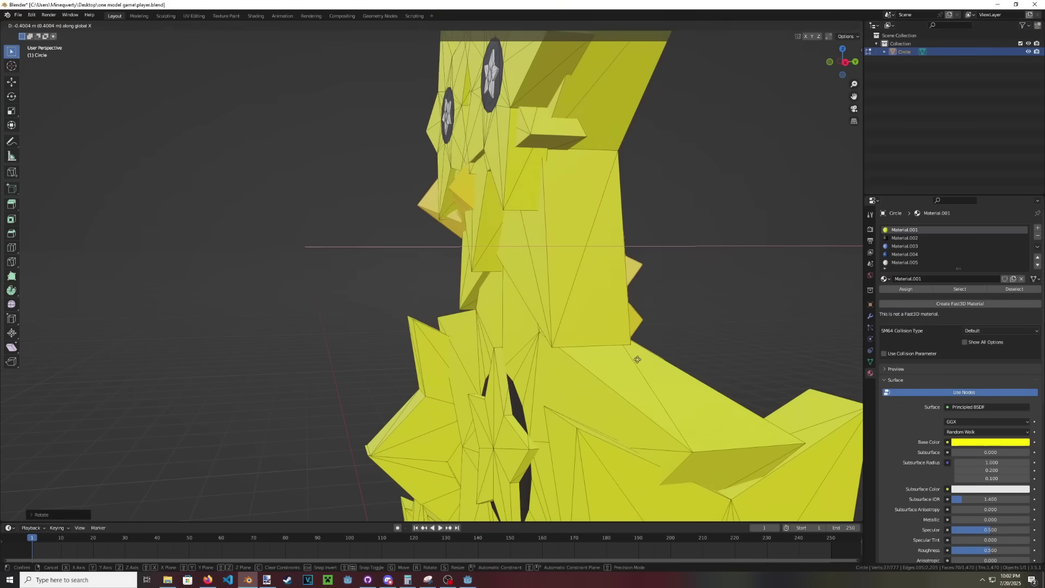
{"action": "middle_click_drag", "start_coordinate": [631, 378], "coordinate": [561, 378]}
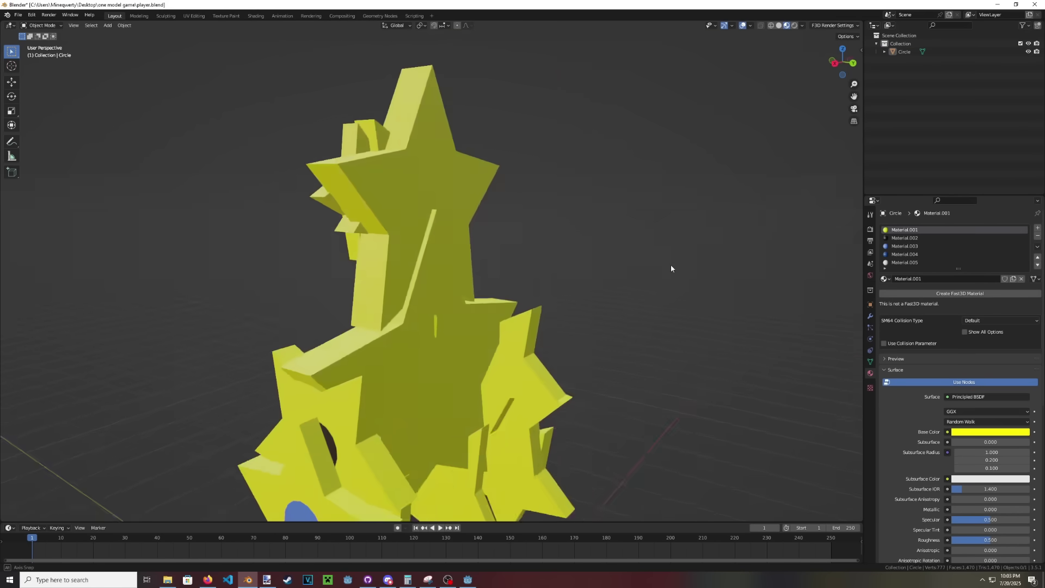
{"action": "middle_click_drag", "start_coordinate": [671, 268], "coordinate": [704, 263]}
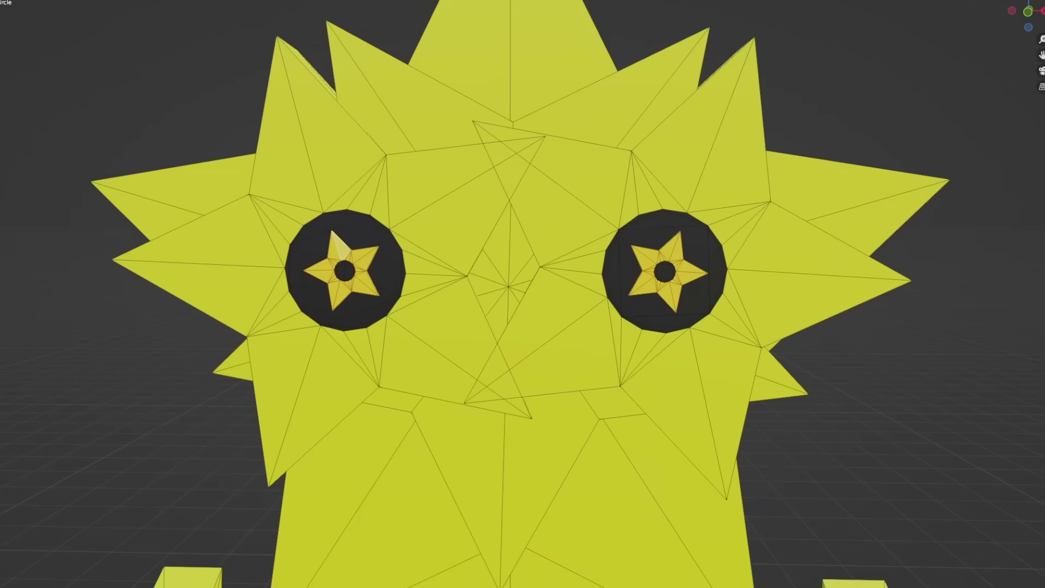
{"action": "key", "text": "Tab"}
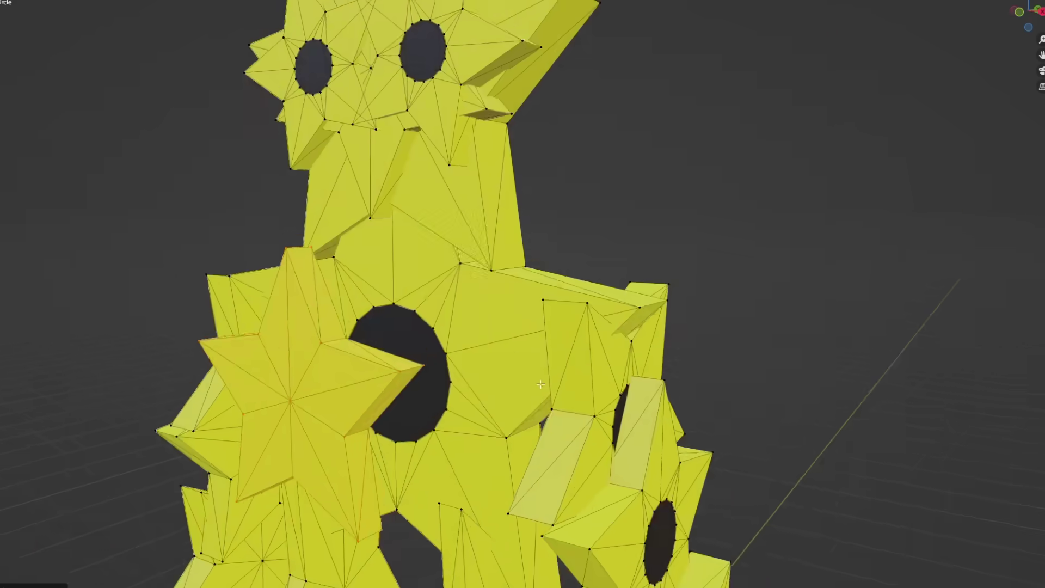
{"action": "middle_click_drag", "start_coordinate": [932, 384], "coordinate": [874, 286]}
{"action": "key", "text": "Tab"}
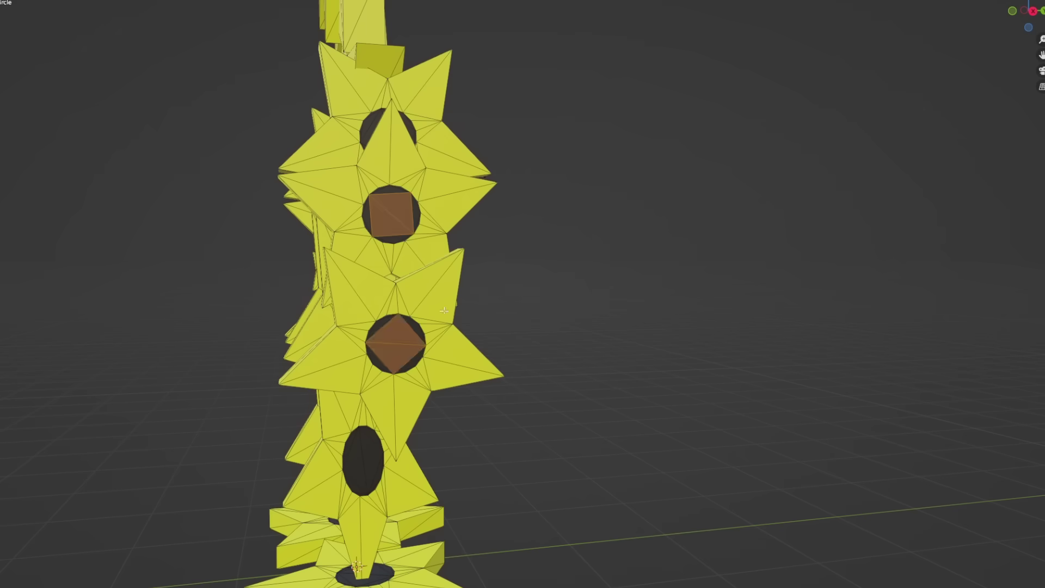
- Select all the star pieces of one of the character's arms, including the hidden geometry, using X-ray
{"action": "middle_click_drag", "start_coordinate": [444, 311], "coordinate": [424, 362]}
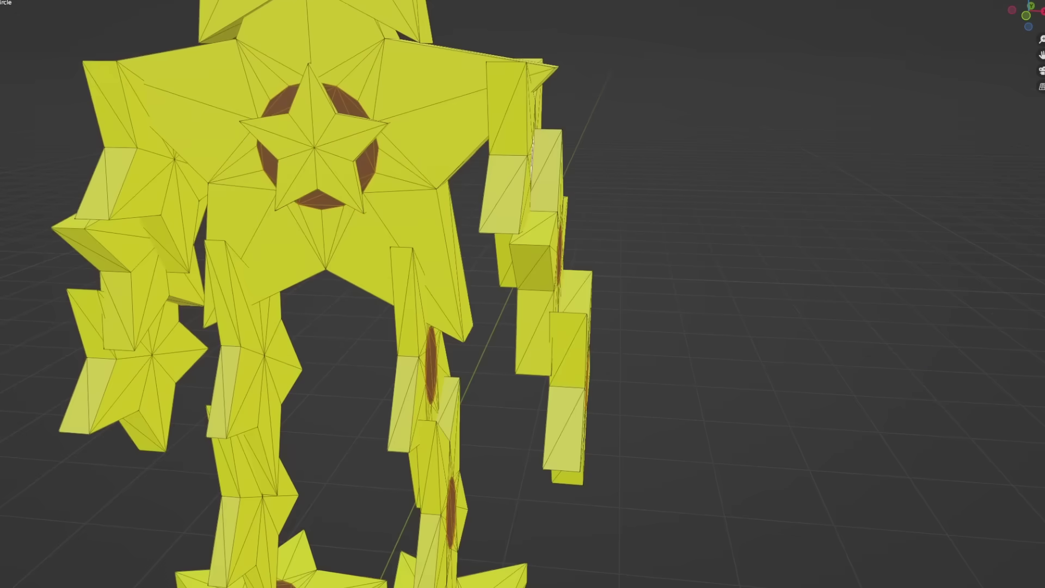
{"action": "key", "text": "alt+z"}
{"action": "left_click_drag", "start_coordinate": [490, 74], "coordinate": [659, 485]}
{"action": "key", "text": "alt+z"}
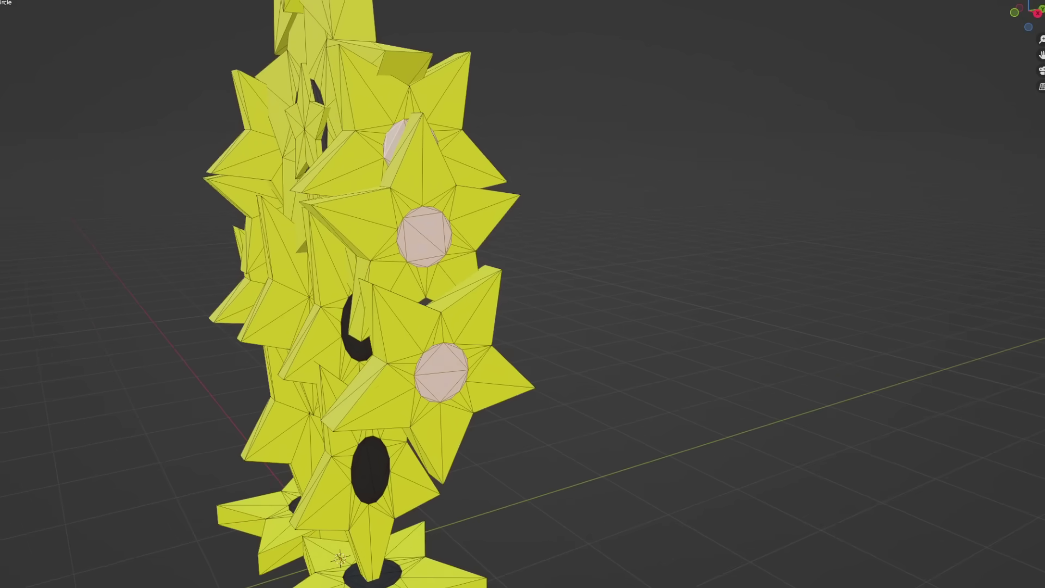
{"action": "scroll", "coordinate": [1014, 361], "scroll_direction": "down", "scroll_amount": 5}
{"action": "middle_click_drag", "start_coordinate": [1014, 361], "coordinate": [925, 348]}
{"action": "scroll", "coordinate": [598, 326], "scroll_direction": "up", "scroll_amount": 5}
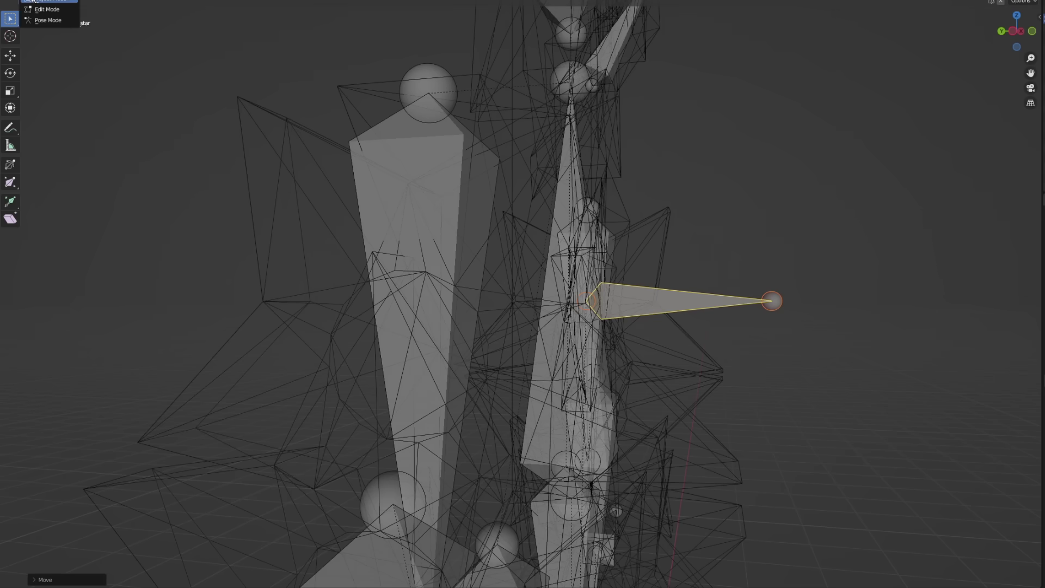
- Return to Object Mode, select the star character's mesh and look through its list of vertex groups
{"action": "left_click", "coordinate": [33, 0]}
{"action": "left_click", "coordinate": [624, 199]}
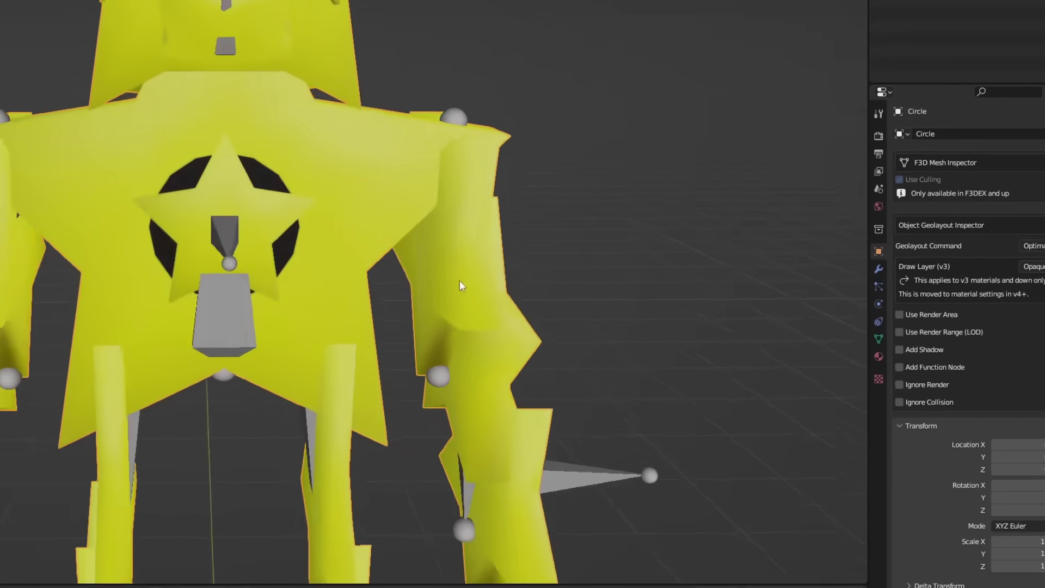
{"action": "middle_click_drag", "start_coordinate": [459, 280], "coordinate": [206, 175]}
{"action": "left_click", "coordinate": [744, 295]}
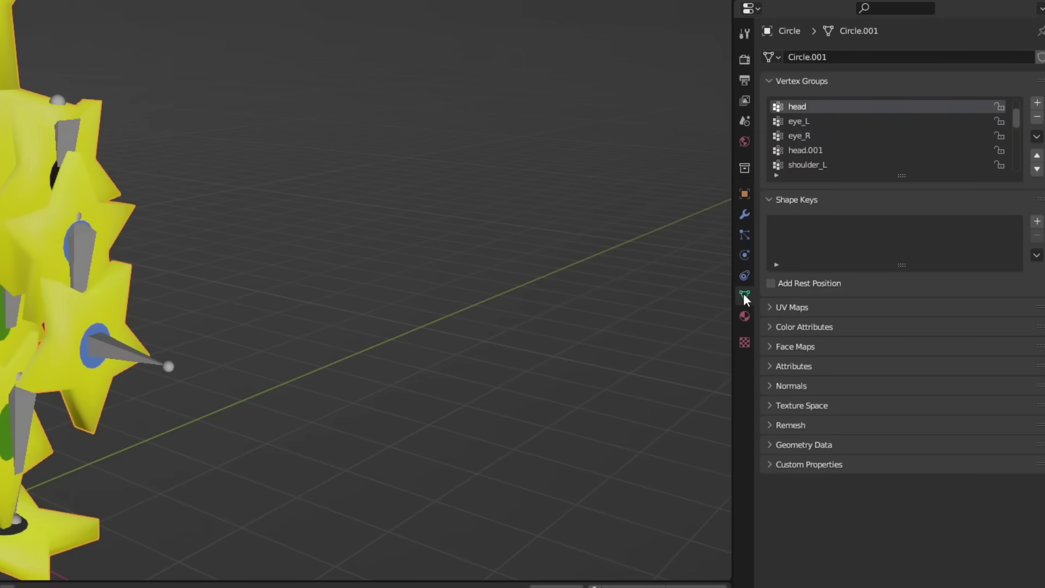
{"action": "scroll", "coordinate": [935, 127], "scroll_direction": "down", "scroll_amount": 5}
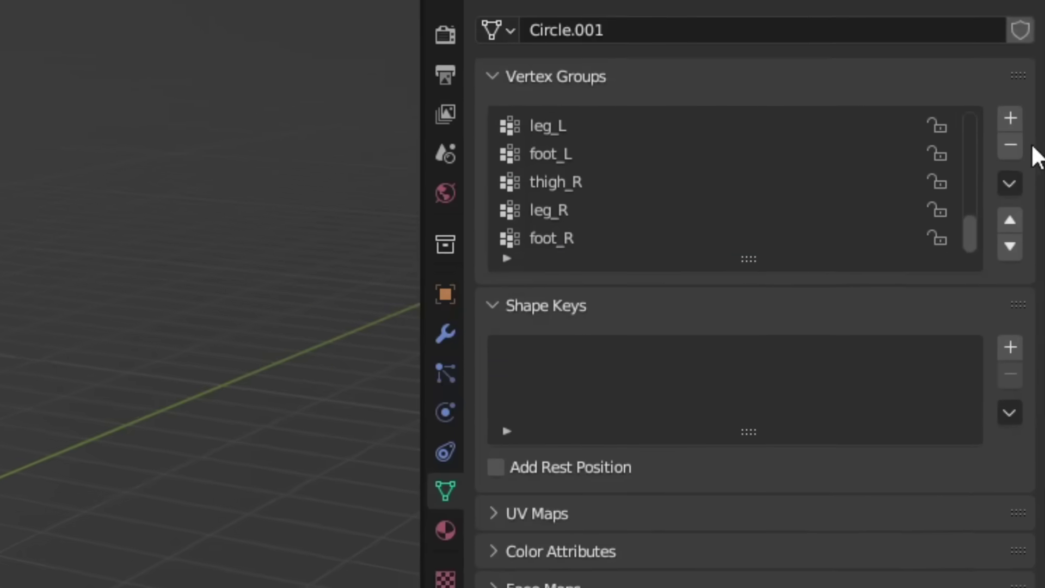
{"action": "left_click", "coordinate": [1025, 109]}
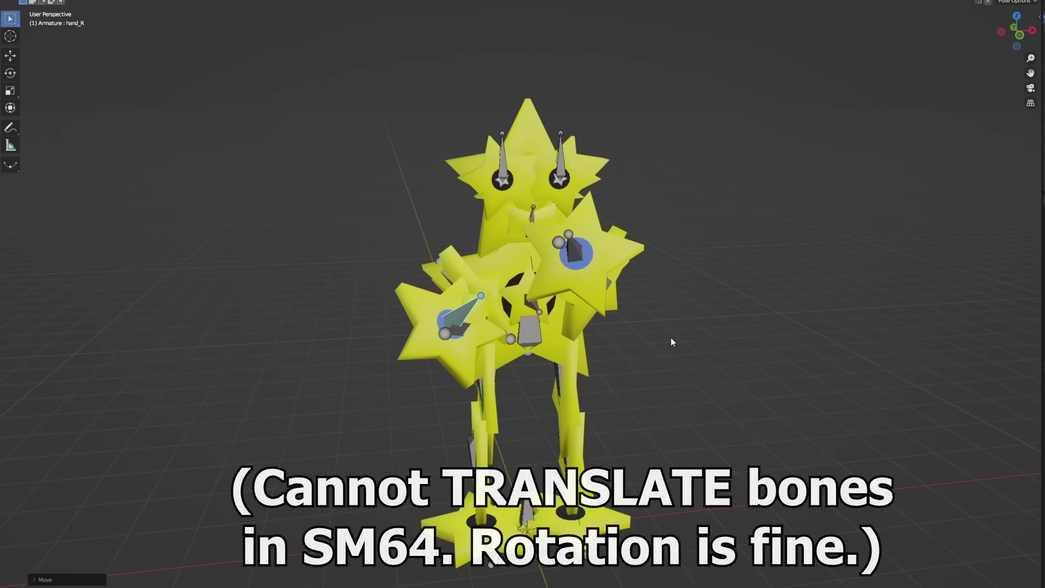
- Undo the pose changes made to the shoulder, arm and hand bones of both arms
{"action": "key", "text": "ctrl+z"}
{"action": "key", "text": "ctrl+z"}
{"action": "key", "text": "ctrl+z"}
{"action": "key", "text": "ctrl+z"}
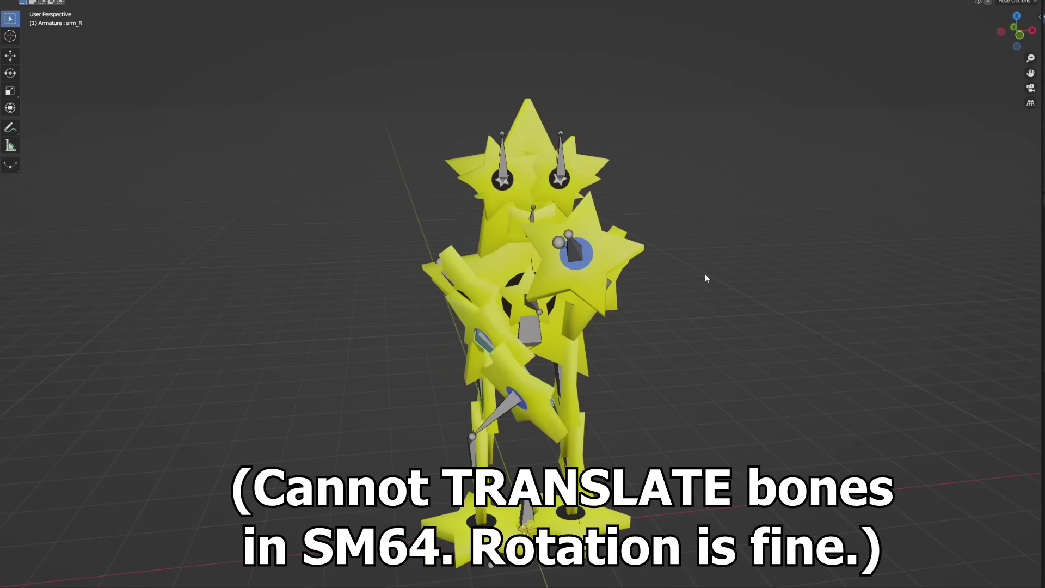
{"action": "key", "text": "ctrl+z"}
{"action": "key", "text": "ctrl+z"}
{"action": "key", "text": "ctrl+z"}
{"action": "key", "text": "ctrl+z"}
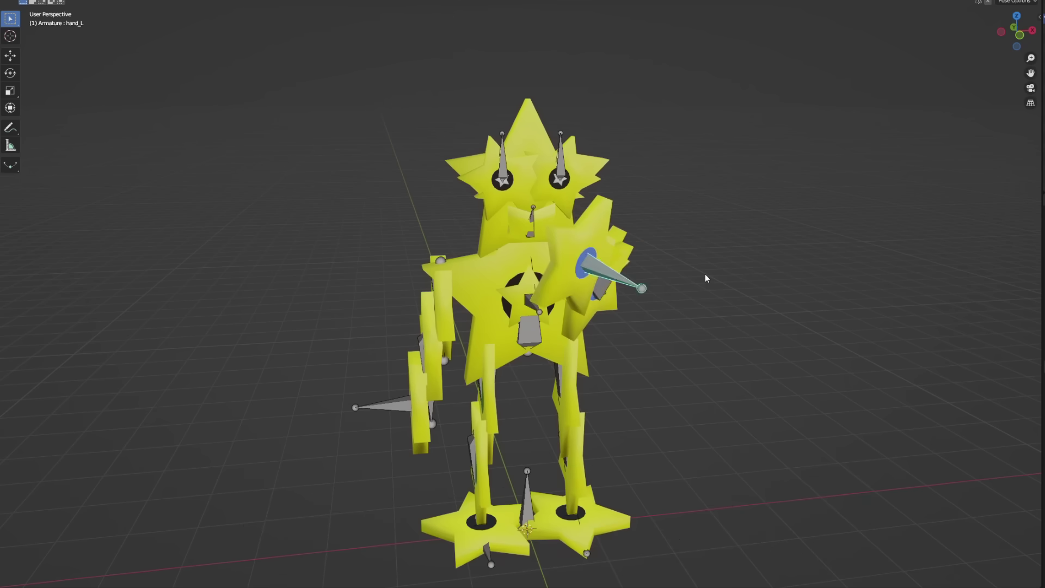
{"action": "key", "text": "ctrl+z"}
{"action": "key", "text": "ctrl+z"}
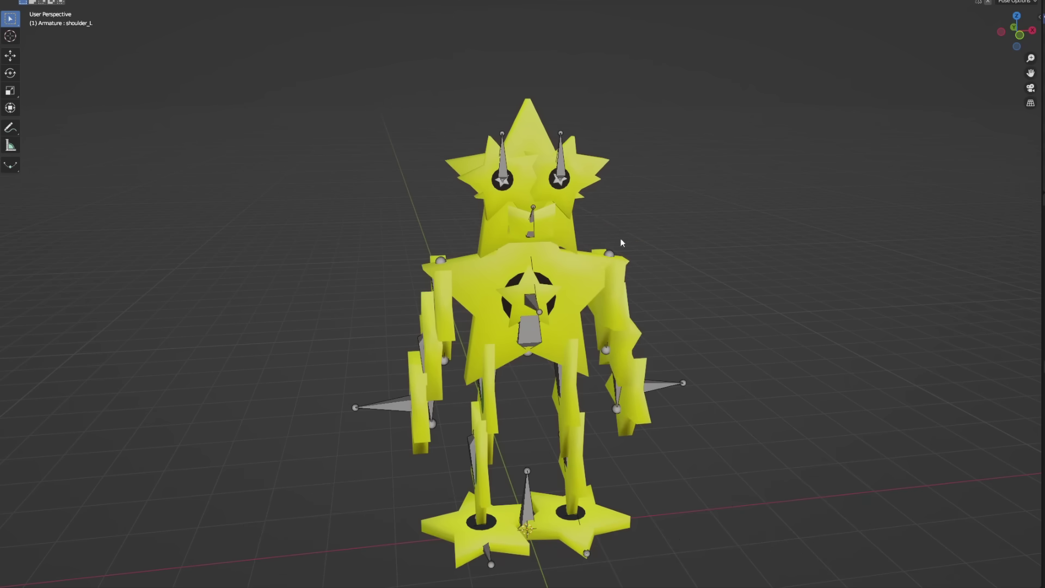
- Rotate the eye_L bone about its local X axis and start rotating the opposite eye bone
{"action": "scroll", "coordinate": [577, 169], "scroll_direction": "up", "scroll_amount": 2}
{"action": "key", "text": "r"}
{"action": "key", "text": "x"}
{"action": "key", "text": "x"}
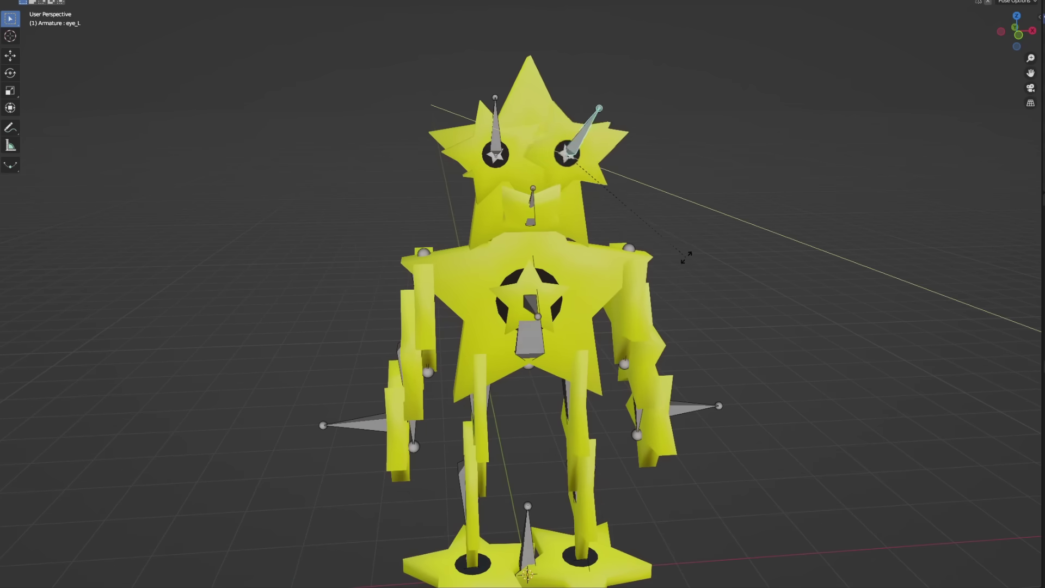
{"action": "left_click", "coordinate": [754, 200]}
{"action": "left_click", "coordinate": [495, 125]}
{"action": "key", "text": "r"}
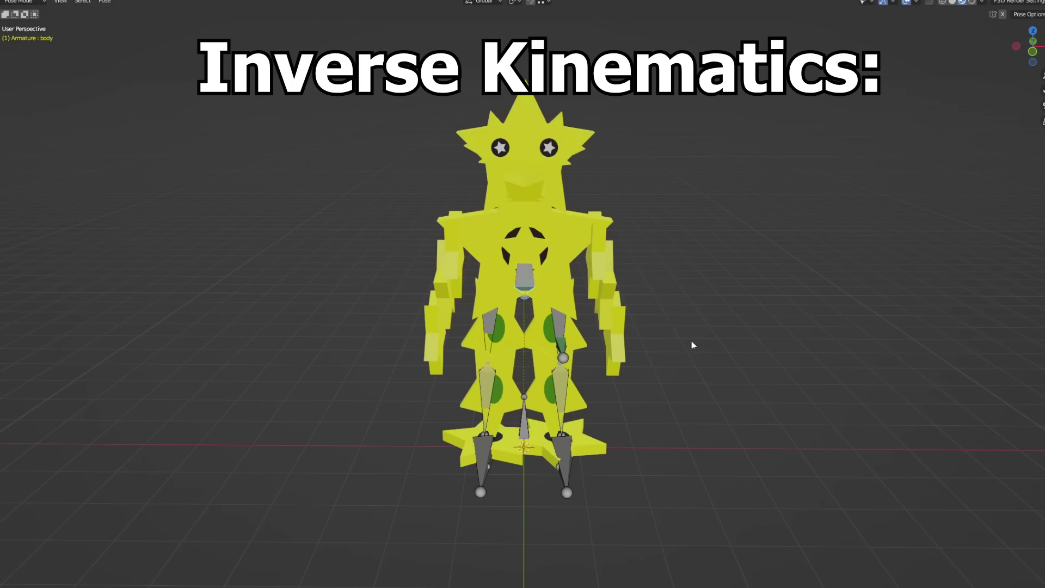
- Try the leg inverse kinematics by moving the body bone along Z and freely, and by moving foot_L_IK
{"action": "middle_click_drag", "start_coordinate": [693, 345], "coordinate": [747, 334], "text": "ctrl"}
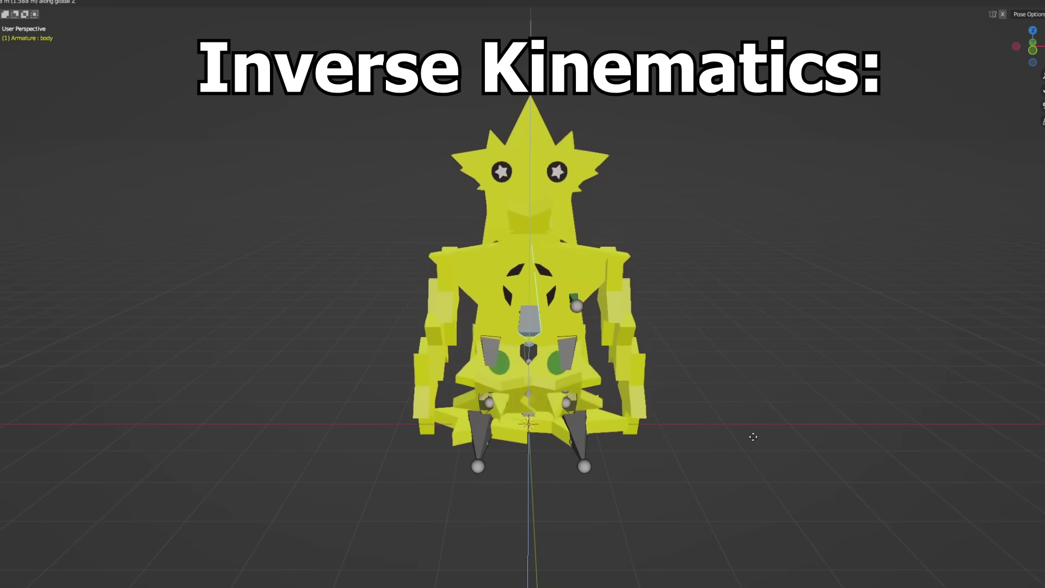
{"action": "right_click", "coordinate": [746, 413]}
{"action": "middle_click_drag", "start_coordinate": [746, 413], "coordinate": [825, 348], "text": "ctrl"}
{"action": "key", "text": "g"}
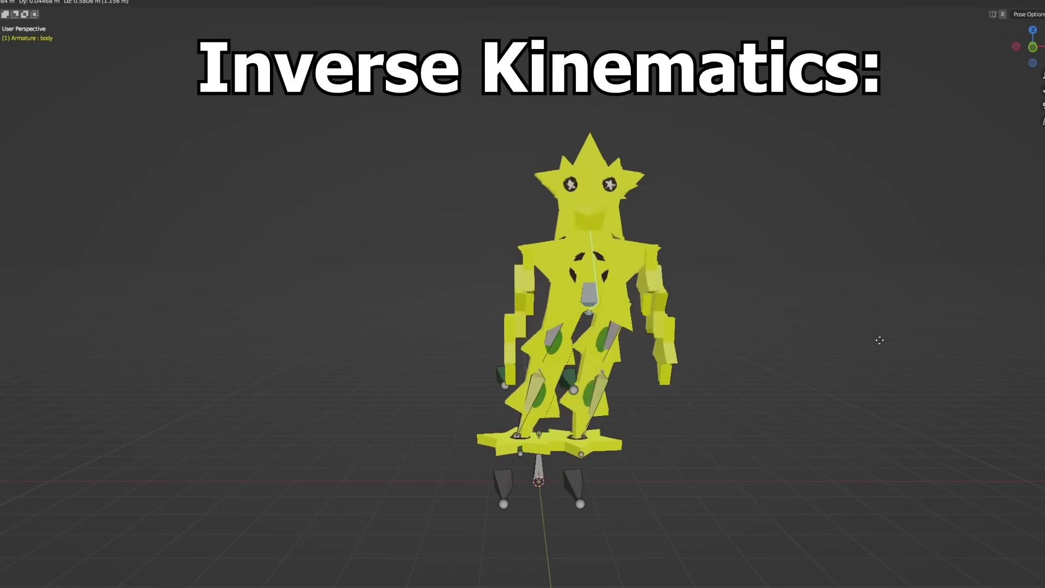
{"action": "right_click", "coordinate": [833, 345]}
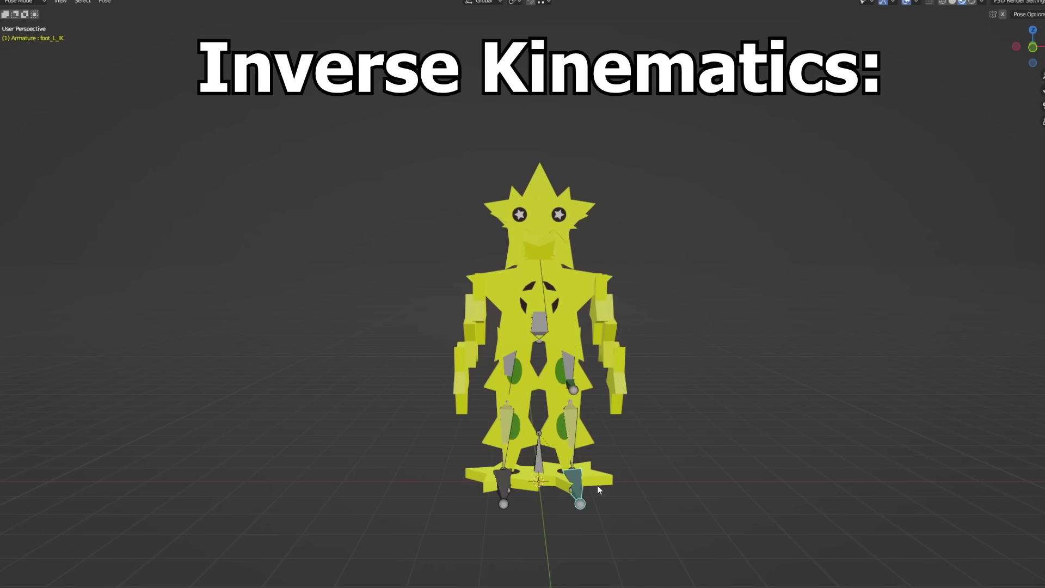
{"action": "key", "text": "g"}
{"action": "middle_click_drag", "start_coordinate": [642, 436], "coordinate": [759, 414]}
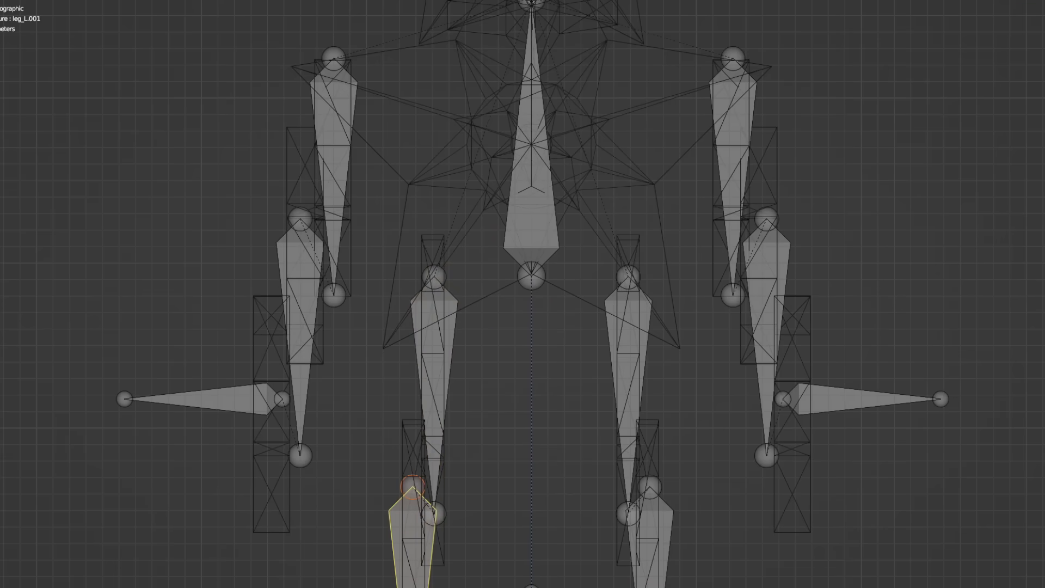
- Examine the leg and foot bones and the whole armature within the wireframe character from several angles
{"action": "scroll", "coordinate": [523, 294], "scroll_direction": "down", "scroll_amount": 2}
{"action": "middle_click_drag", "start_coordinate": [523, 294], "coordinate": [524, 226]}
{"action": "scroll", "coordinate": [524, 227], "scroll_direction": "up", "scroll_amount": 5}
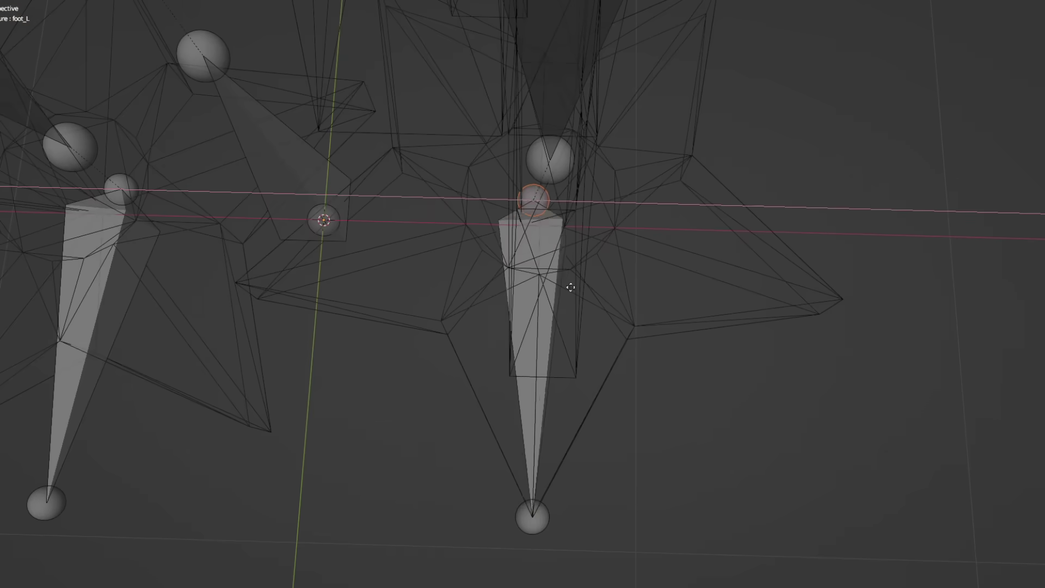
{"action": "middle_click_drag", "start_coordinate": [571, 287], "coordinate": [229, 490]}
{"action": "middle_click_drag", "start_coordinate": [240, 56], "coordinate": [582, 323], "text": "shift"}
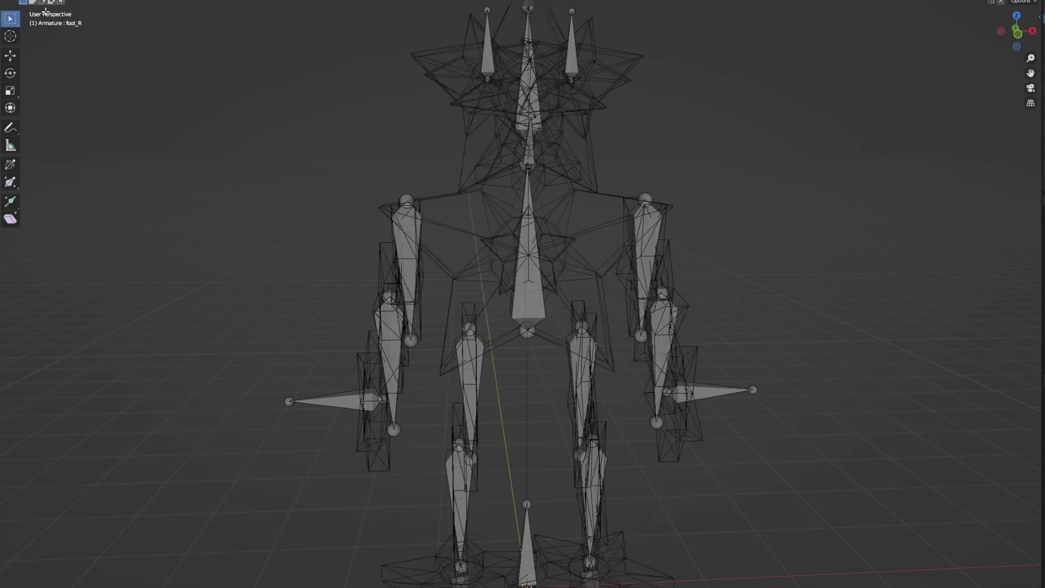
{"action": "scroll", "coordinate": [682, 224], "scroll_direction": "down", "scroll_amount": 2}
{"action": "middle_click_drag", "start_coordinate": [718, 240], "coordinate": [761, 273]}
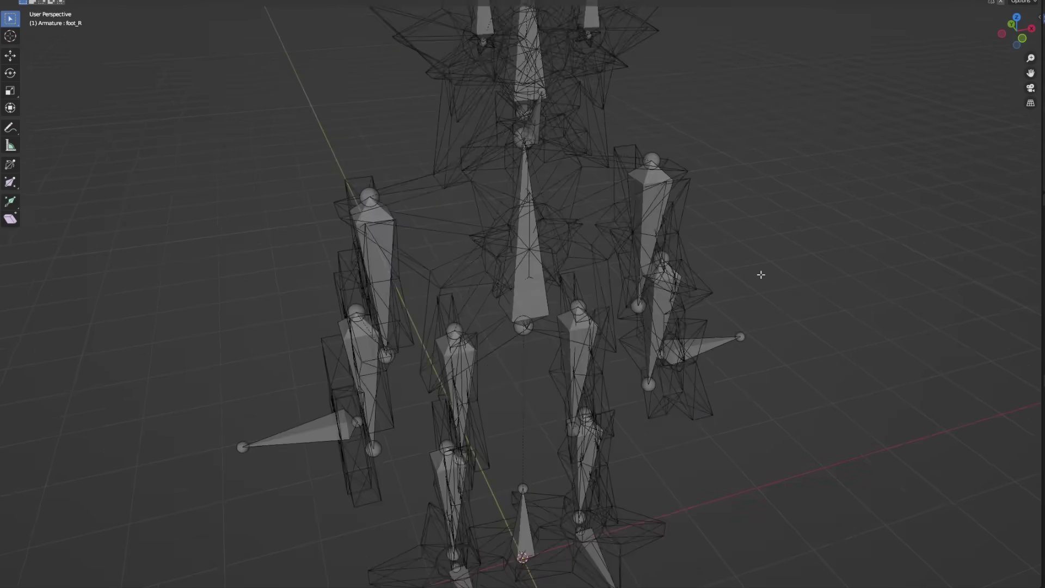
{"action": "scroll", "coordinate": [761, 276], "scroll_direction": "down", "scroll_amount": 3}
{"action": "scroll", "coordinate": [877, 294], "scroll_direction": "up", "scroll_amount": 5}
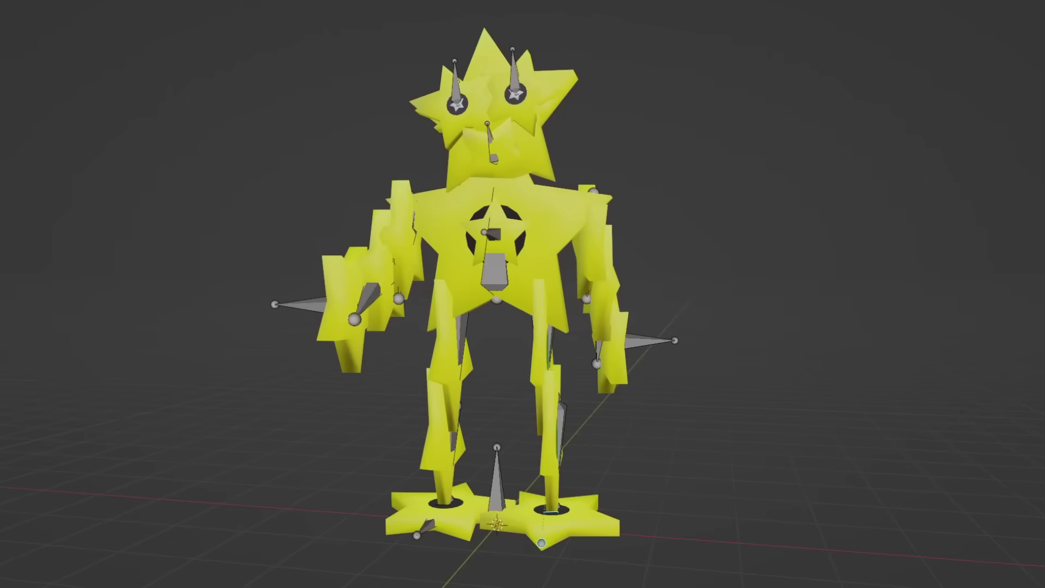
{"action": "middle_click_drag", "start_coordinate": [952, 372], "coordinate": [778, 372]}
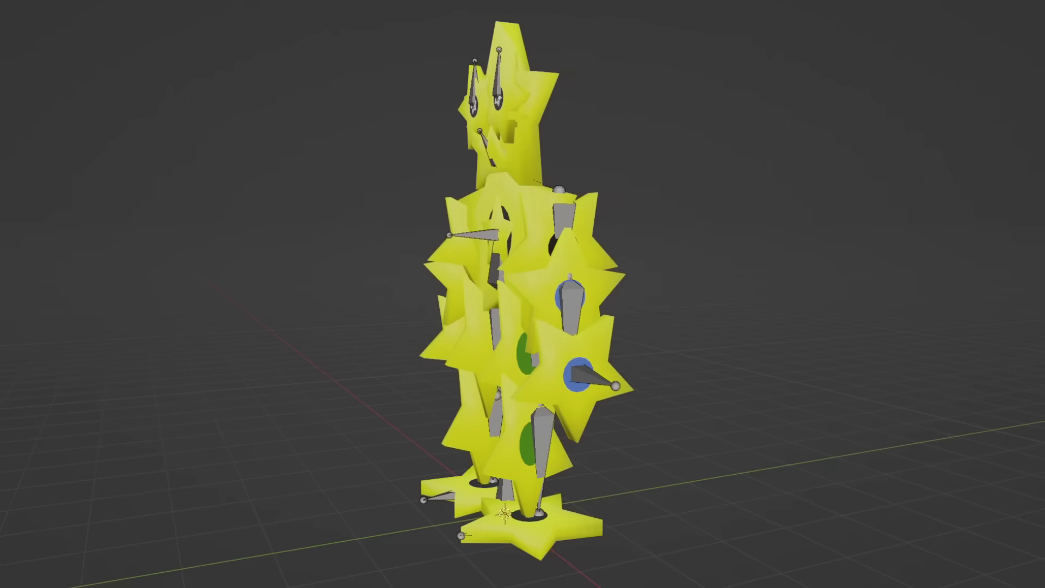
{"action": "key", "text": "shift+a"}
{"action": "mouse_move", "coordinate": [746, 366]}
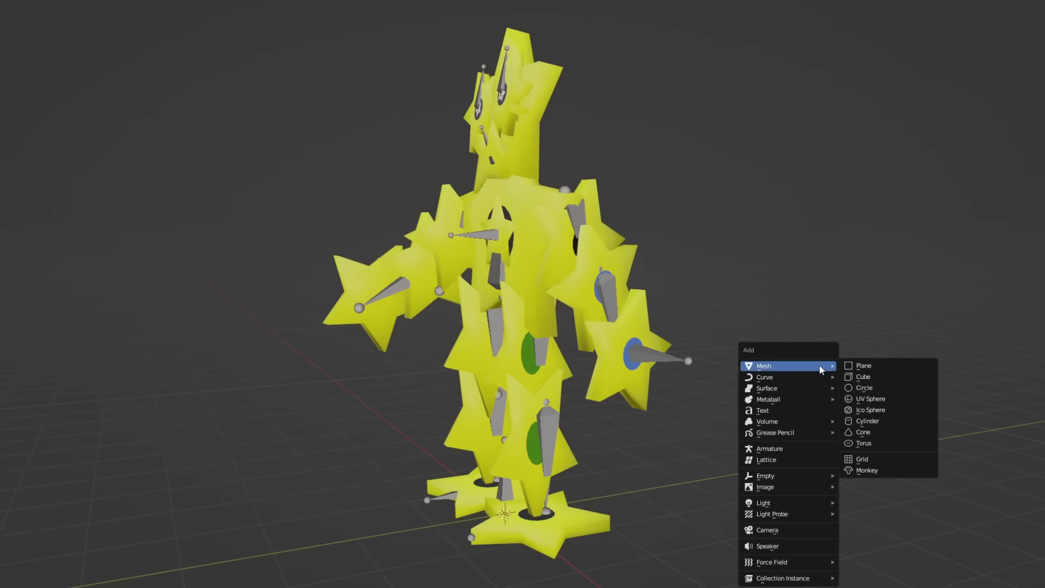
{"action": "left_click", "coordinate": [867, 394]}
{"action": "scroll", "coordinate": [772, 371], "scroll_direction": "up", "scroll_amount": 6}
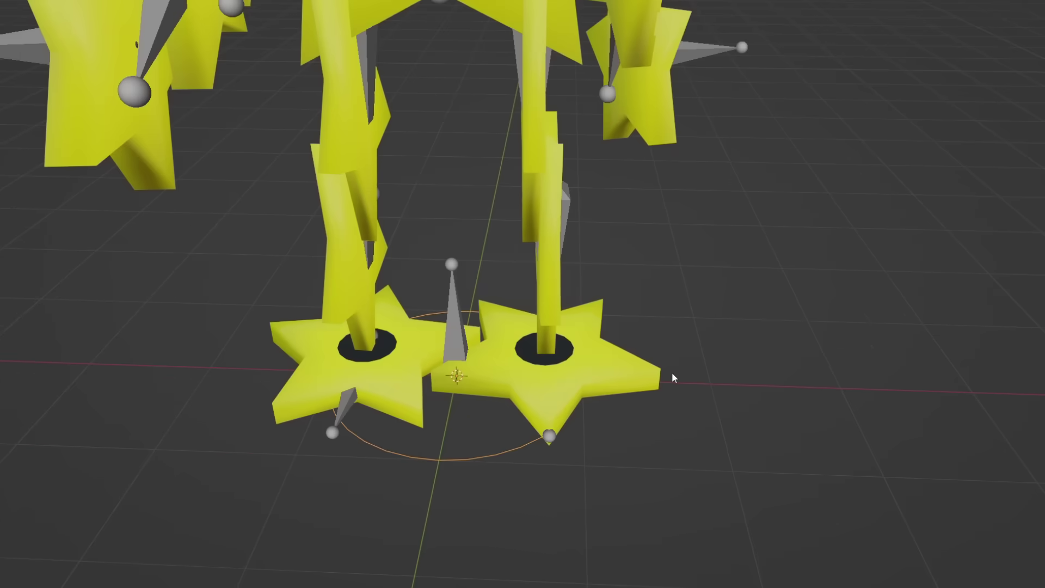
- Add a sphere empty, move it along X to one foot, and place a copy at the other foot
{"action": "key", "text": "shift+a"}
{"action": "mouse_move", "coordinate": [680, 445]}
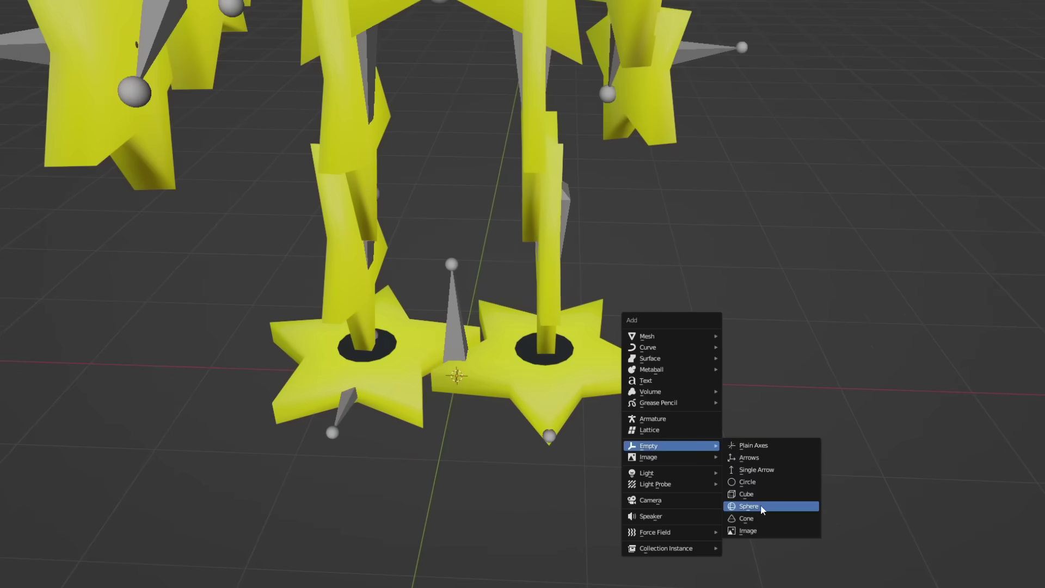
{"action": "left_click", "coordinate": [762, 509]}
{"action": "scroll", "coordinate": [722, 420], "scroll_direction": "down", "scroll_amount": 3}
{"action": "key", "text": "g"}
{"action": "key", "text": "x"}
{"action": "left_click", "coordinate": [821, 391]}
{"action": "scroll", "coordinate": [821, 392], "scroll_direction": "up", "scroll_amount": 3}
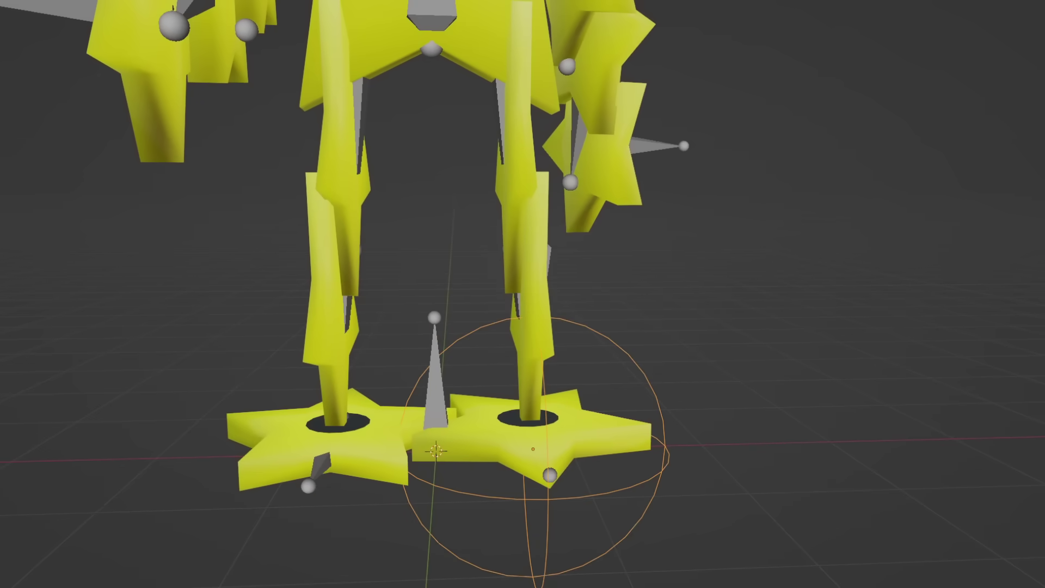
{"action": "middle_click_drag", "start_coordinate": [821, 391], "coordinate": [829, 407]}
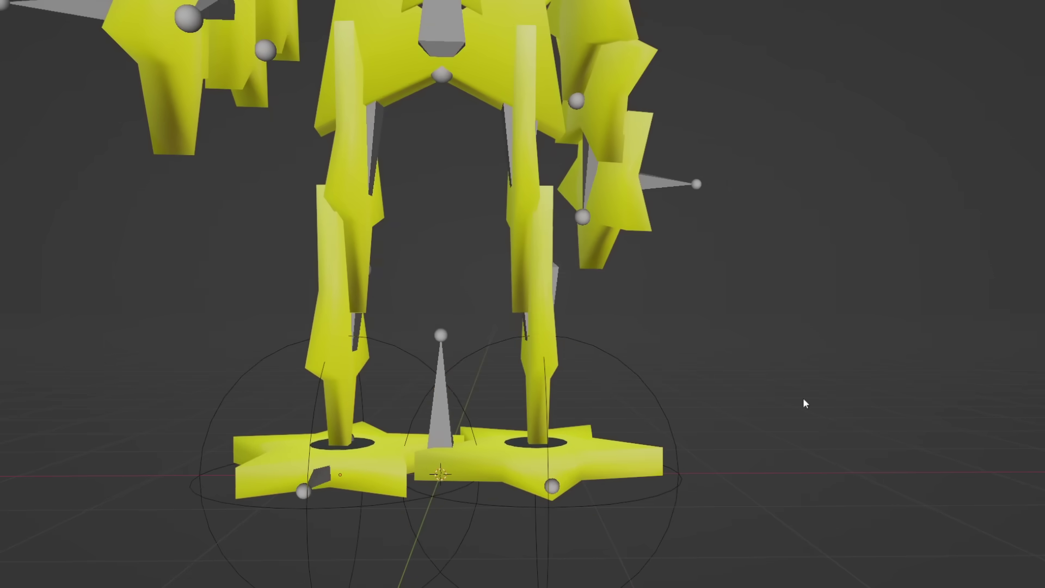
- Try moving the sphere empty at one foot along Z and freely to test how the leg and foot follow
{"action": "left_click", "coordinate": [642, 376]}
{"action": "middle_click_drag", "start_coordinate": [858, 431], "coordinate": [753, 551]}
{"action": "scroll", "coordinate": [685, 395], "scroll_direction": "up", "scroll_amount": 2}
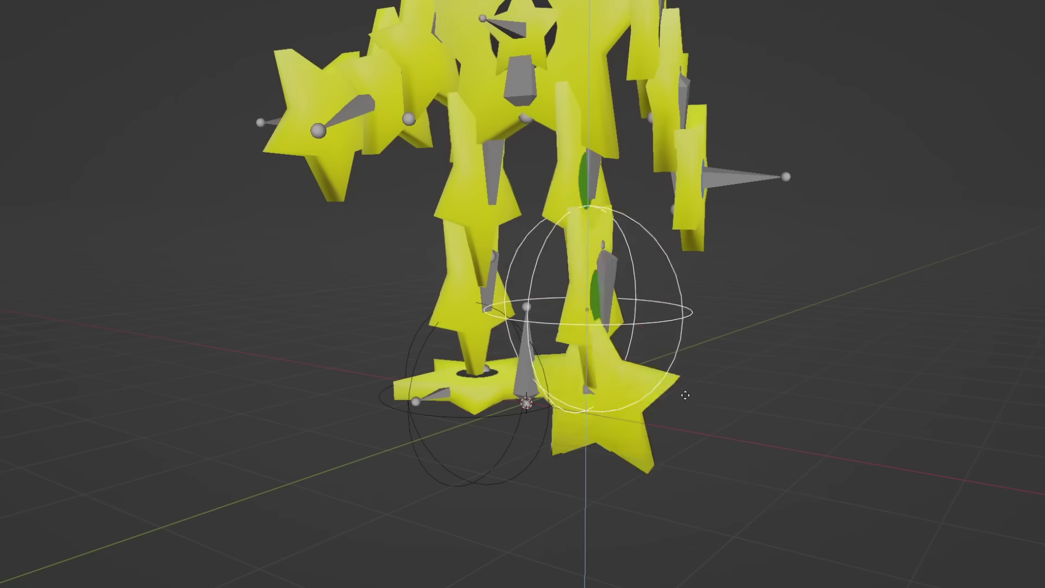
{"action": "key", "text": "Escape"}
{"action": "left_click", "coordinate": [618, 277]}
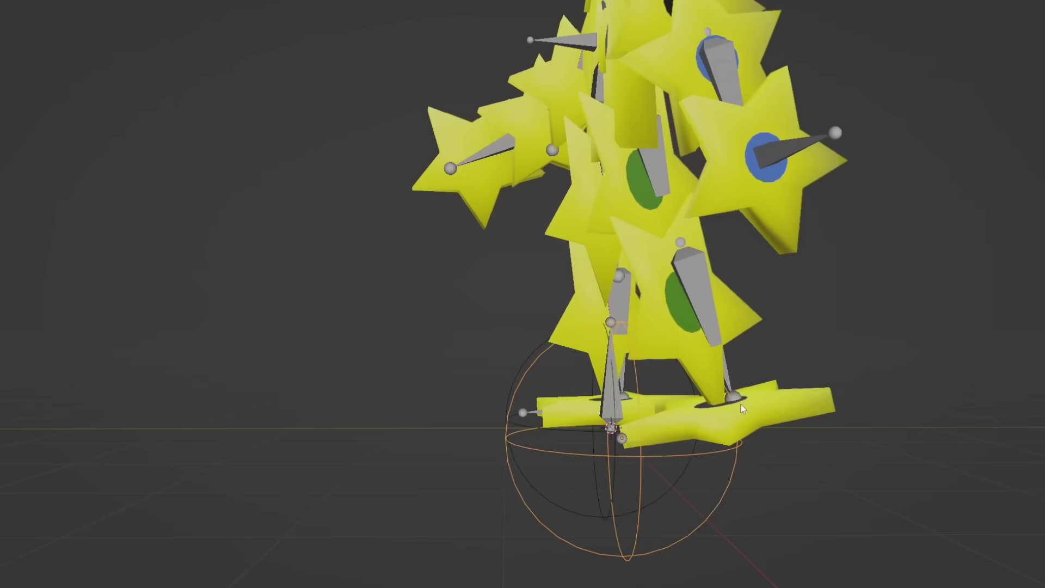
{"action": "key", "text": "g"}
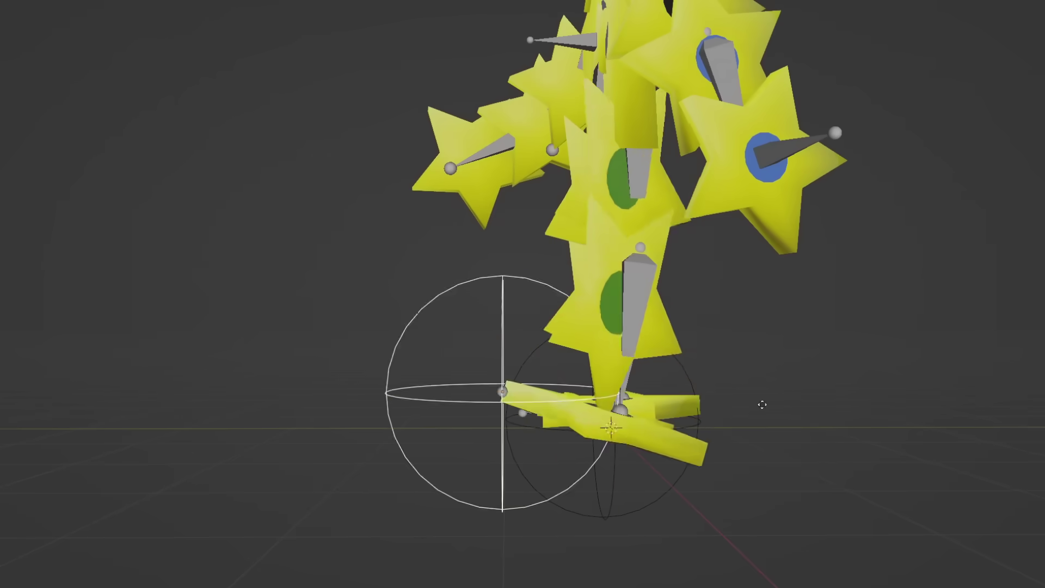
{"action": "key", "text": "Escape"}
{"action": "middle_click_drag", "start_coordinate": [819, 407], "coordinate": [758, 420]}
{"action": "key", "text": "g"}
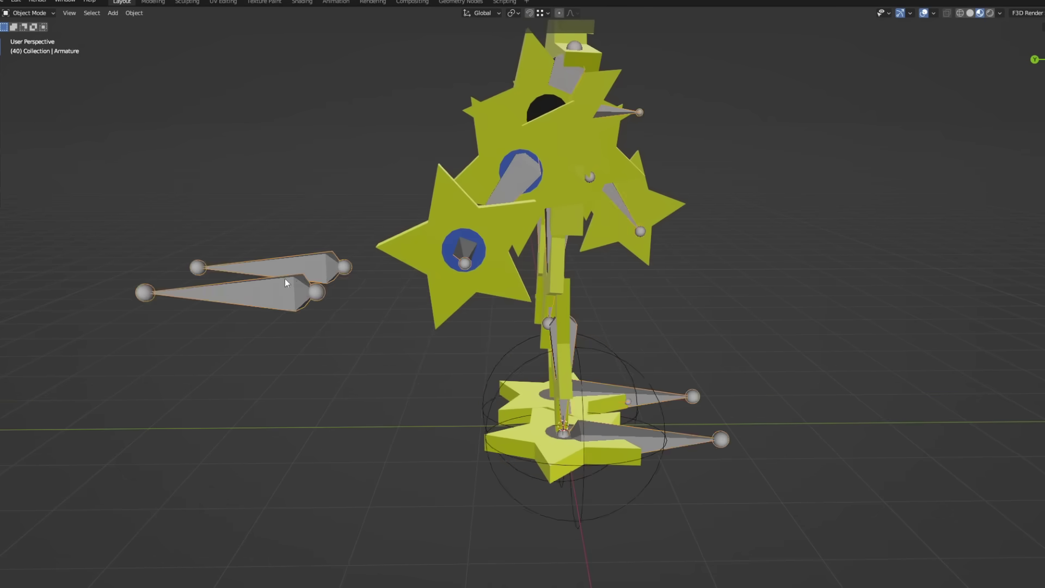
- View the armature's foot pole bones in Pose Mode, and play the character's animation in Object Mode from the front
{"action": "key", "text": "ctrl+Tab"}
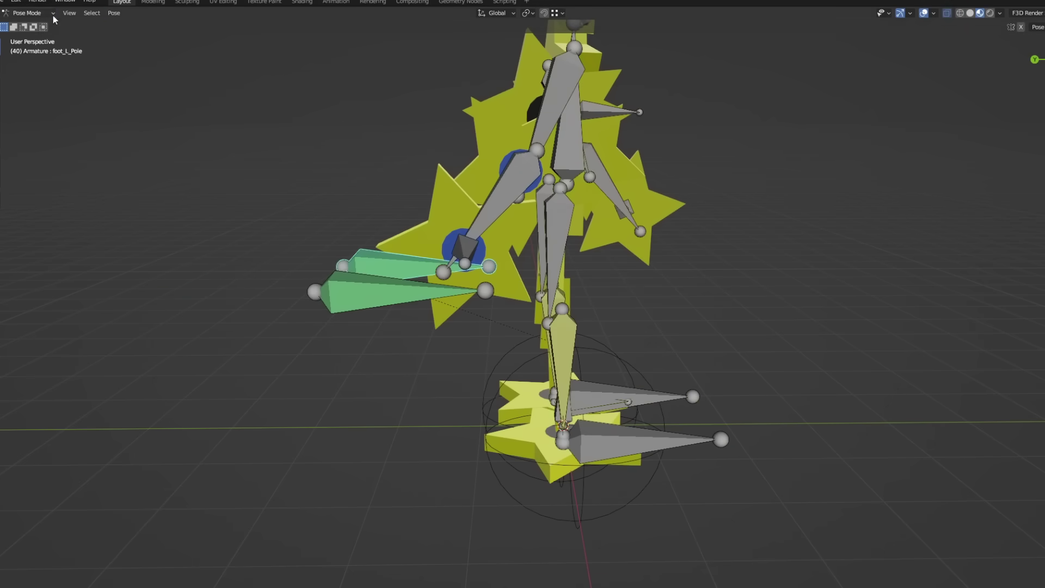
{"action": "key", "text": "space"}
{"action": "middle_click_drag", "start_coordinate": [605, 369], "coordinate": [891, 386]}
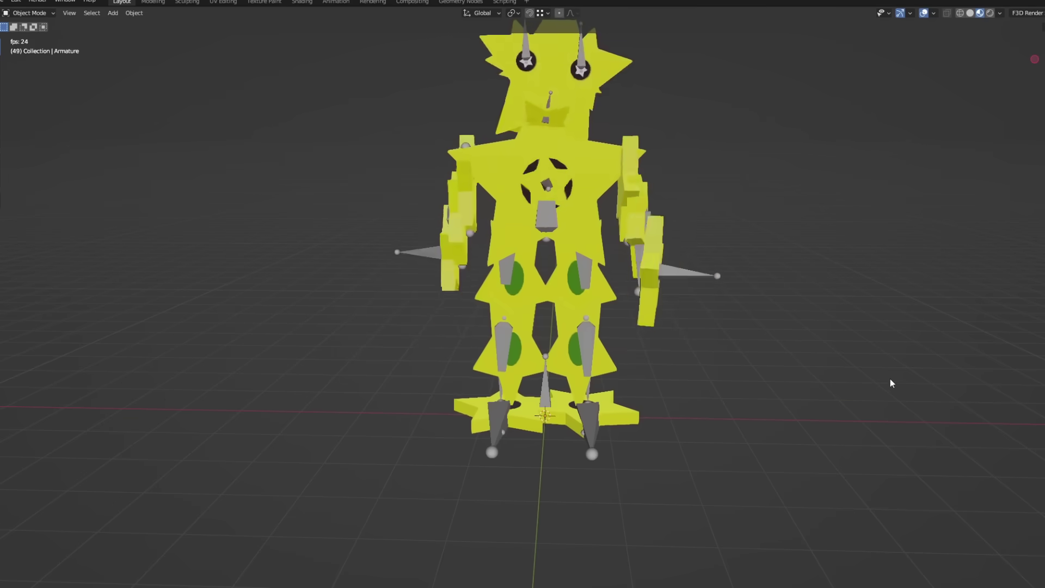
{"action": "key", "text": "space"}
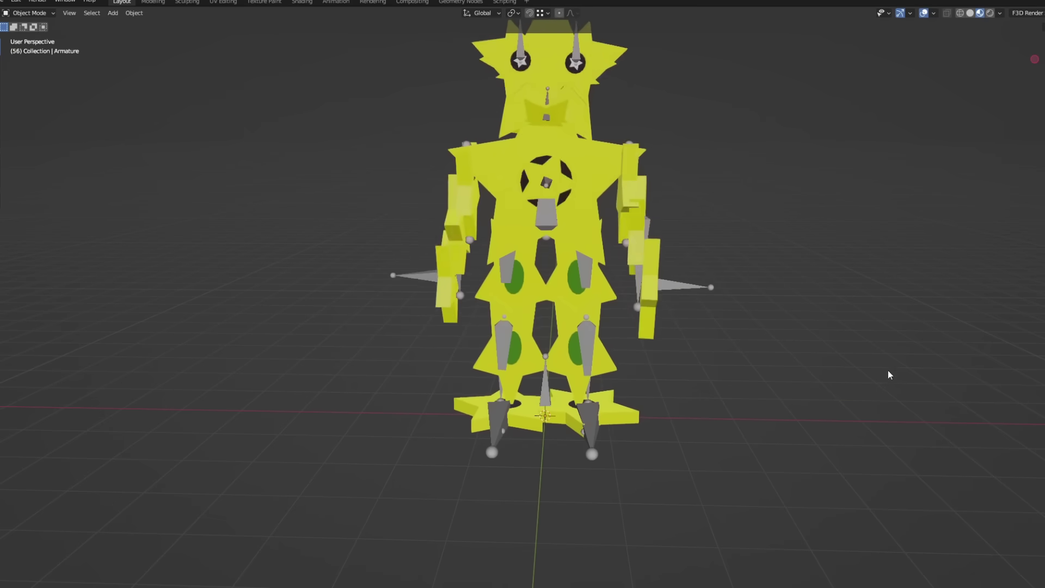
- Switch to the Animation workspace and examine the keyframes of the idle action
{"action": "left_click", "coordinate": [335, 2]}
{"action": "scroll", "coordinate": [919, 210], "scroll_direction": "down", "scroll_amount": 5}
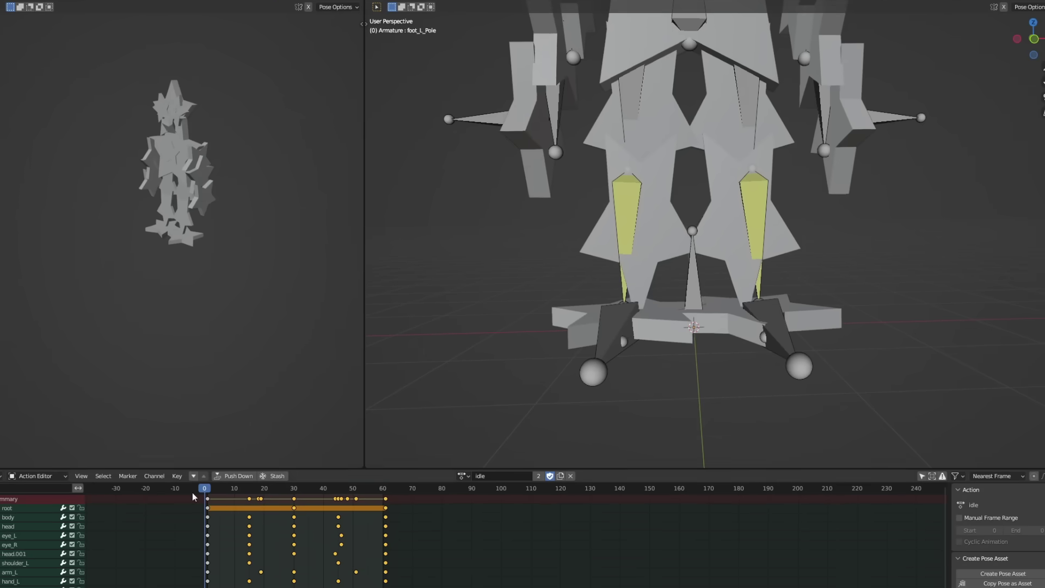
{"action": "scroll", "coordinate": [583, 264], "scroll_direction": "down", "scroll_amount": 6}
{"action": "scroll", "coordinate": [902, 260], "scroll_direction": "up", "scroll_amount": 5}
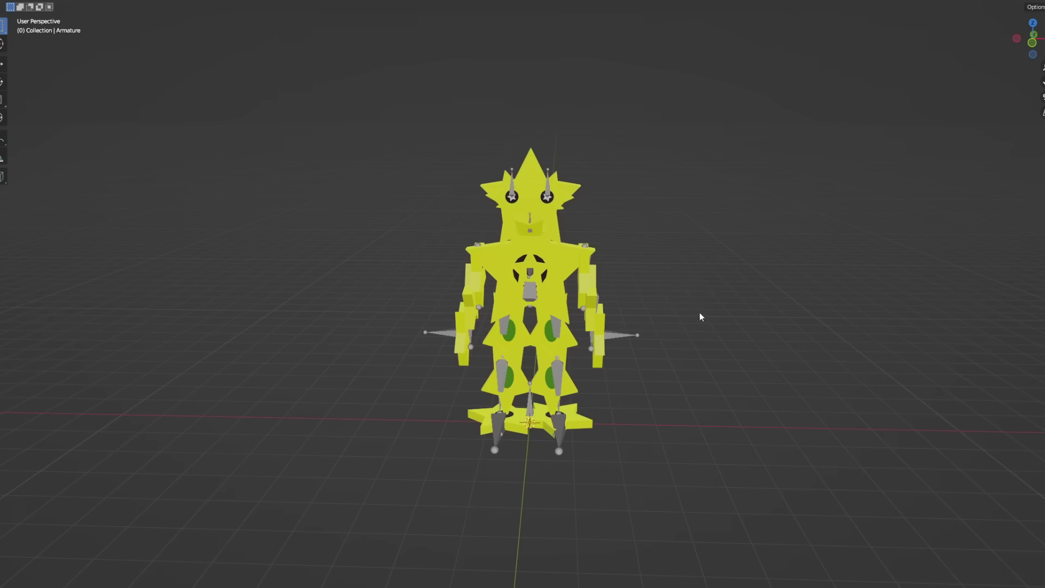
- Select the character's armature and put it into Pose Mode, viewed from the side
{"action": "middle_click_drag", "start_coordinate": [700, 314], "coordinate": [622, 310]}
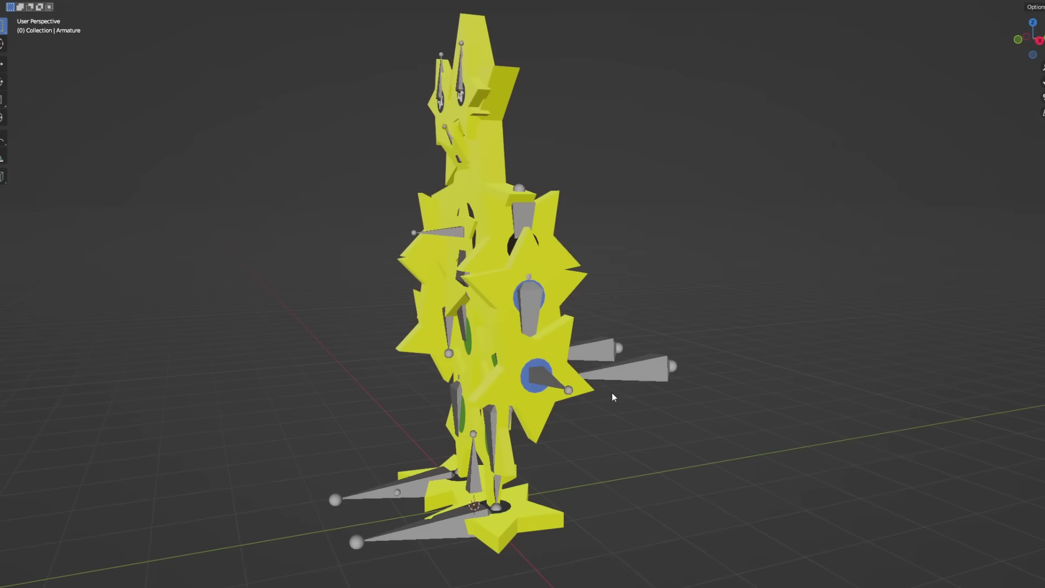
{"action": "left_click", "coordinate": [537, 273]}
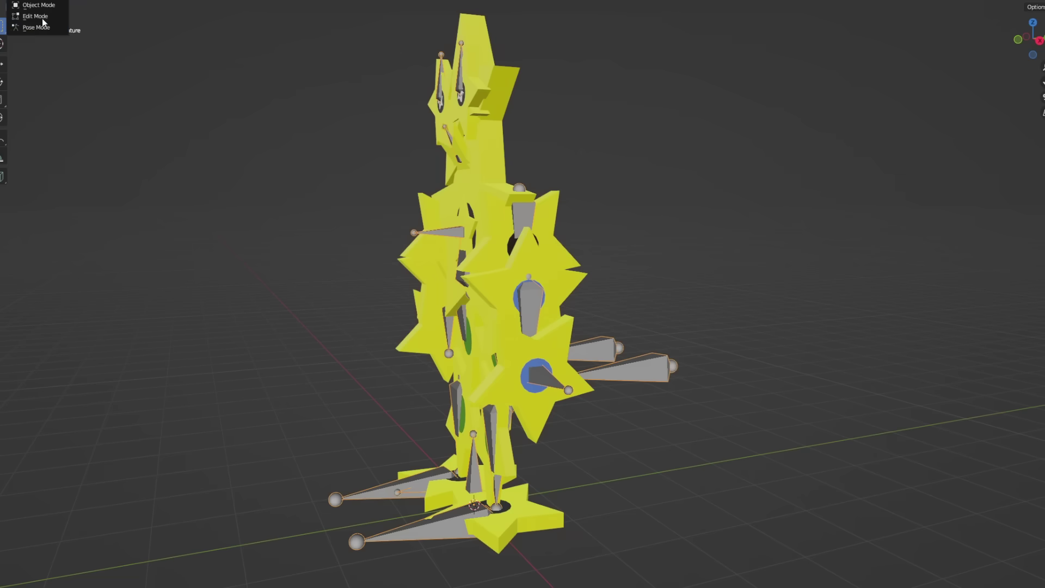
{"action": "left_click", "coordinate": [48, 27]}
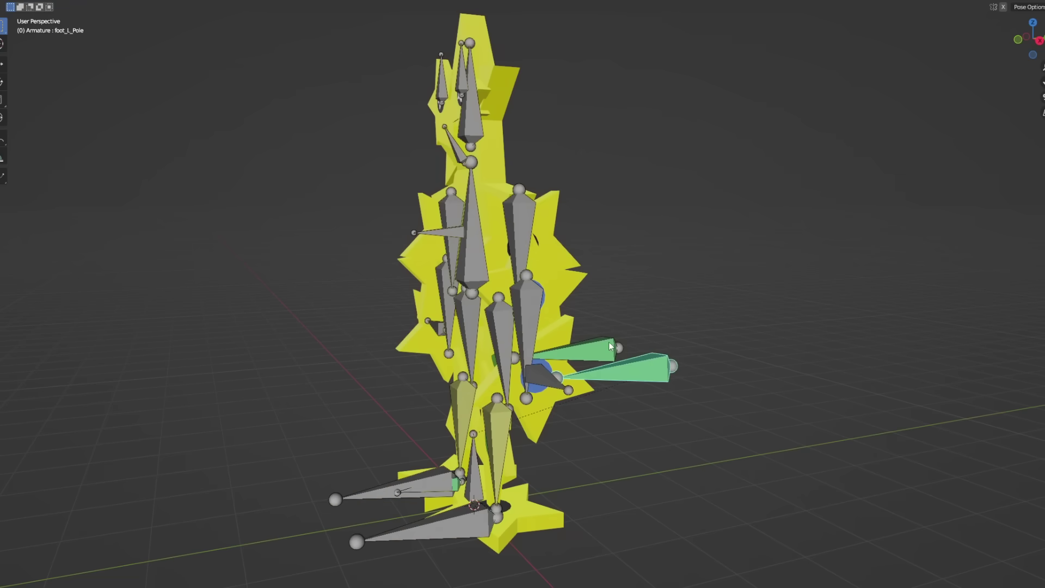
- Examine the armature's foot pole and IK bones from the side and front, selecting the foot_R_IK bone
{"action": "middle_click_drag", "start_coordinate": [615, 308], "coordinate": [629, 322]}
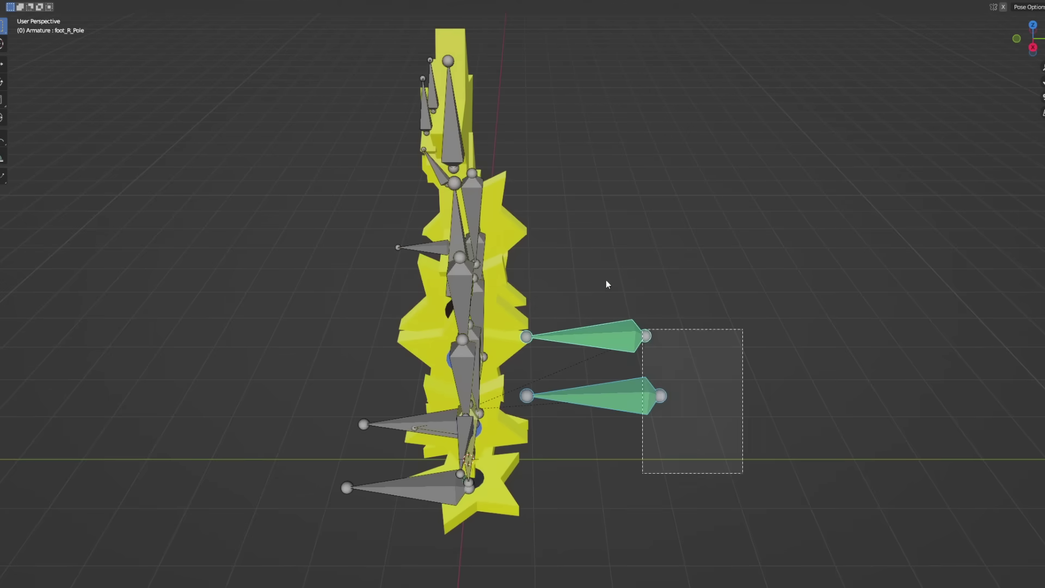
{"action": "middle_click_drag", "start_coordinate": [534, 466], "coordinate": [638, 377], "text": "shift"}
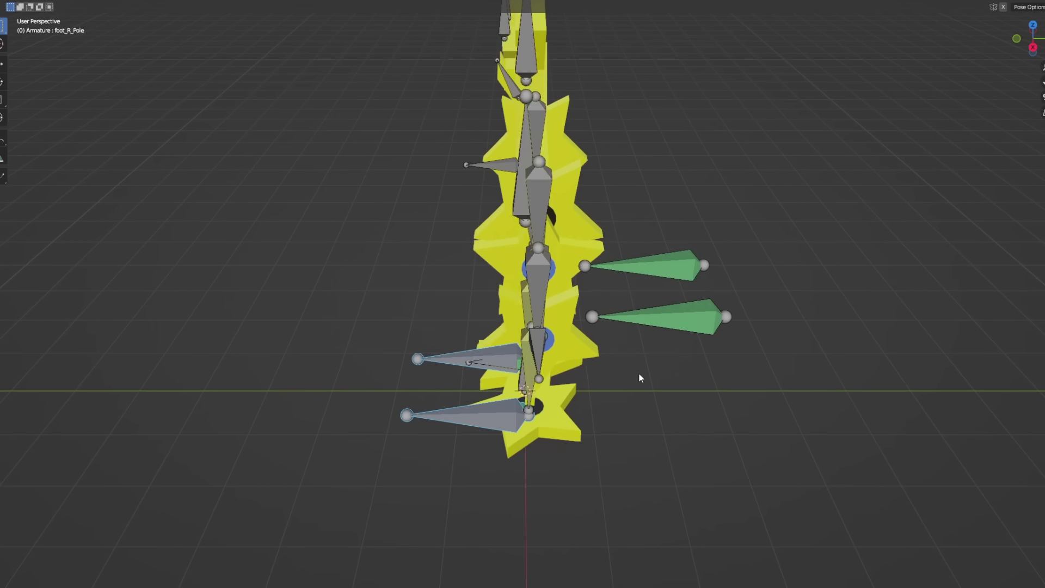
{"action": "left_click", "coordinate": [466, 362]}
{"action": "middle_click_drag", "start_coordinate": [466, 362], "coordinate": [635, 372]}
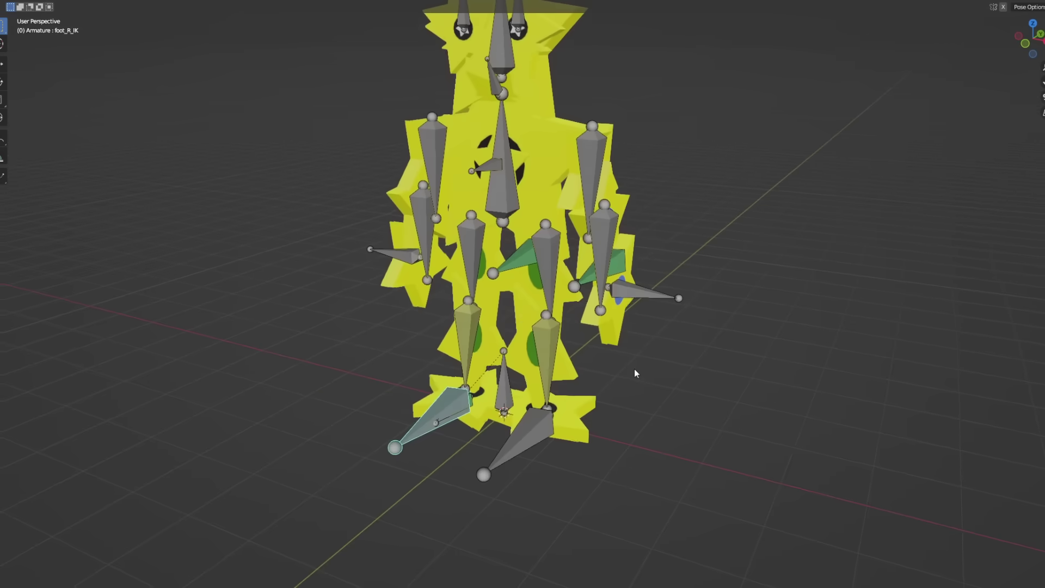
{"action": "middle_click_drag", "start_coordinate": [600, 338], "coordinate": [647, 409]}
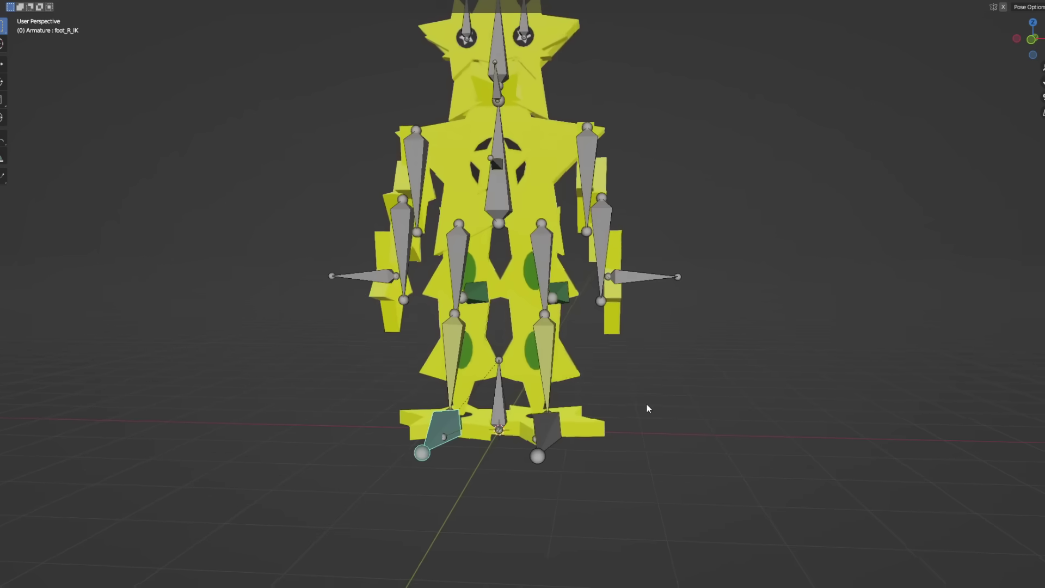
{"action": "middle_click_drag", "start_coordinate": [636, 147], "coordinate": [663, 268], "text": "shift"}
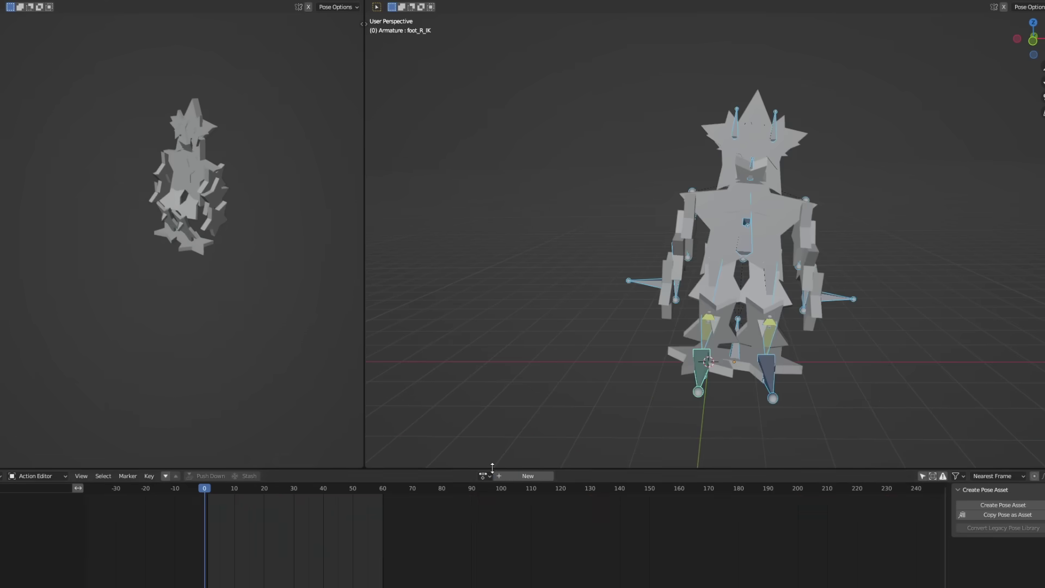
- Create a new action for the armature with an inserted keyframe, and play back the character's animation from the front
{"action": "left_click", "coordinate": [482, 476]}
{"action": "left_click", "coordinate": [506, 528]}
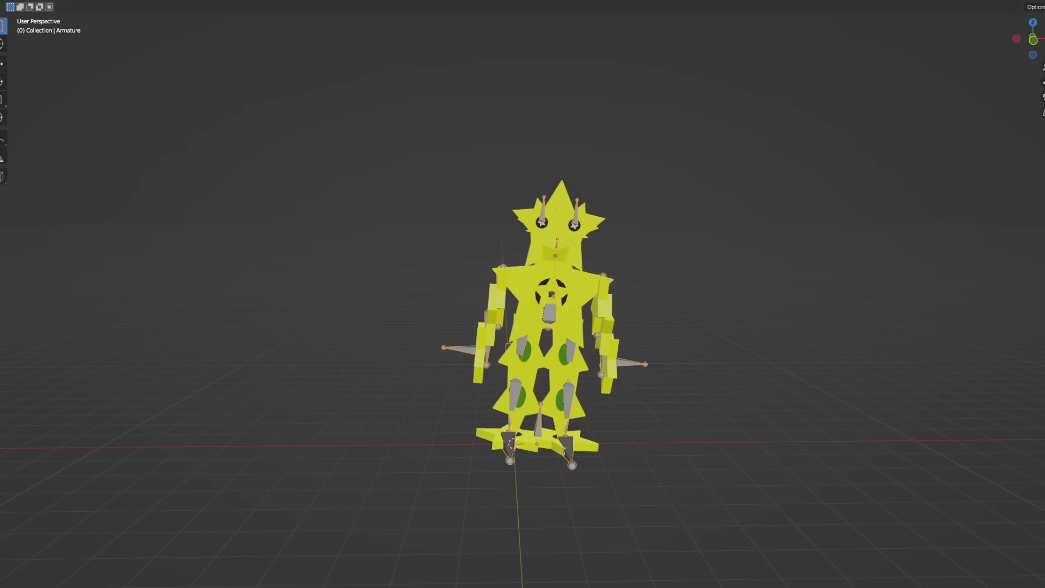
{"action": "right_click", "coordinate": [381, 183]}
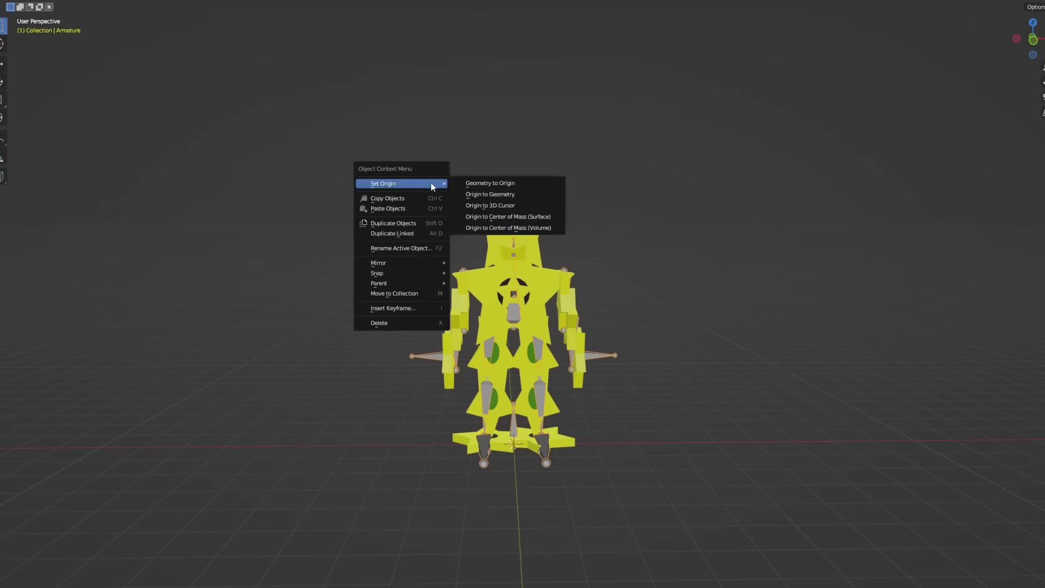
{"action": "key", "text": "i"}
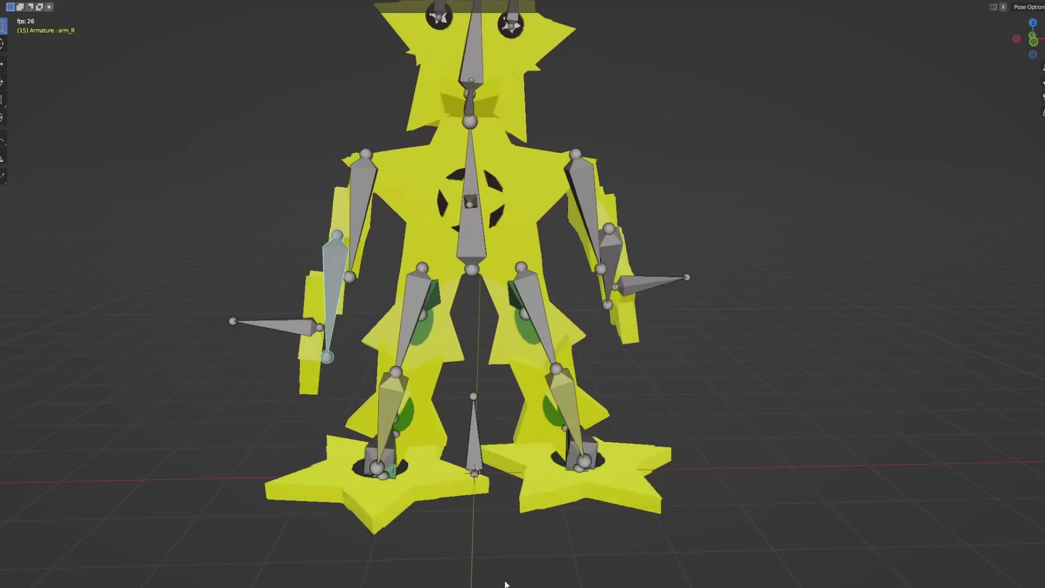
{"action": "middle_click_drag", "start_coordinate": [505, 584], "coordinate": [706, 343]}
{"action": "key", "text": "space"}
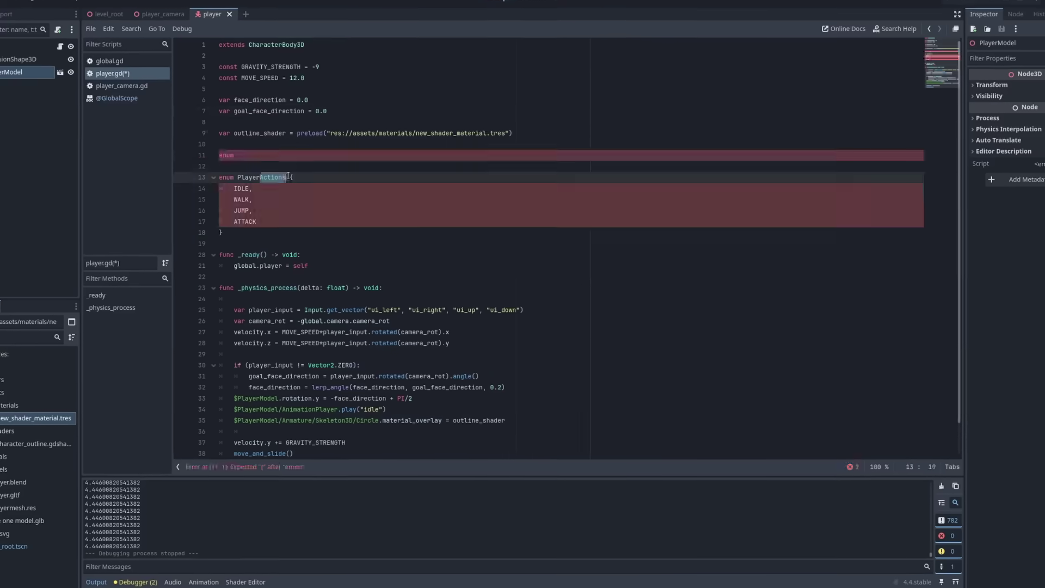
- Switch to Godot and add a state variable set to PlayerState.IDLE and an empty player_state_idle(delta) function to player.gd
{"action": "type", "text": "var state = PlayerState.IDLE"}
{"action": "type", "text": "func player_state_idle(delta): \tpass"}
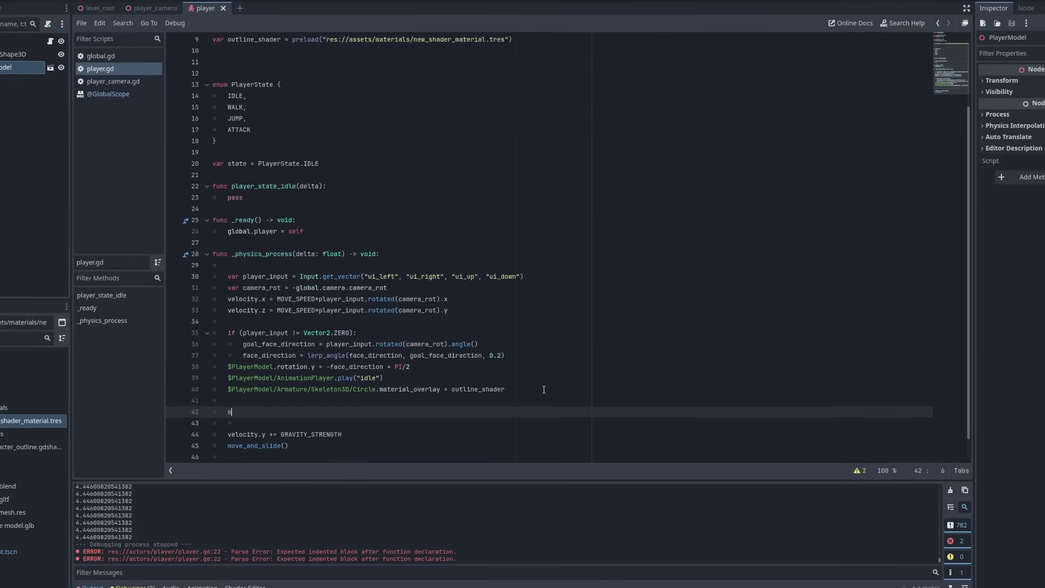
- Match PlayerState.IDLE to player_state_idle(delta), and add apply_gravity() zeroing velocity.y on the floor, calling it and update_player_input() in _physics_process
{"action": "type", "text": "match (state): \tPlayerState.IDLE: \t\tplayer_state_idle(delta) func apply_gravity(): \tif (is_on_floor()): \t\tvelocity.y = 0 \telse: \t\tvelocity.y += GRAVITY_STRENGTH "}
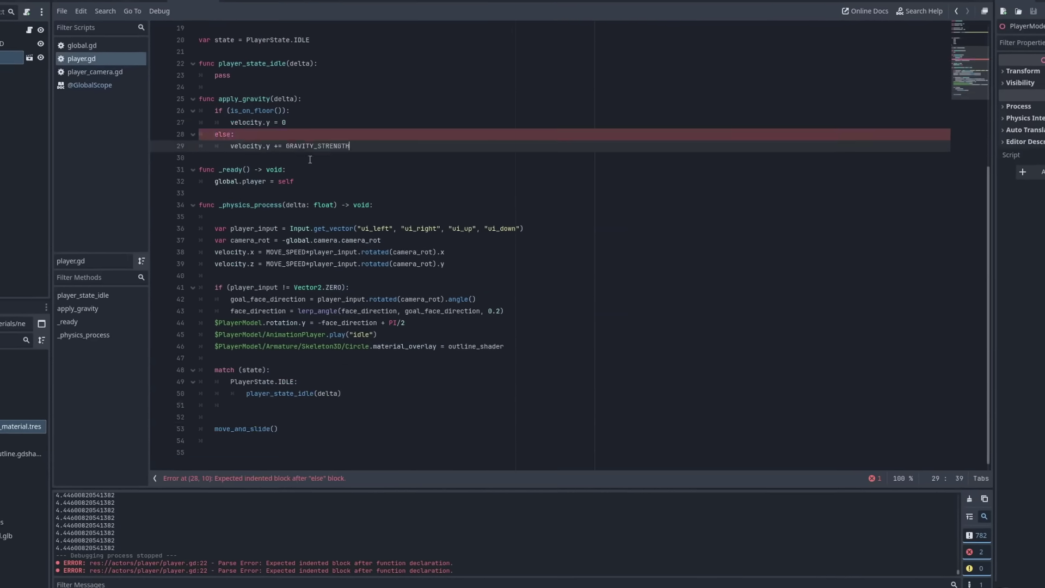
{"action": "type", "text": "update_player_input() apply_gravity()"}
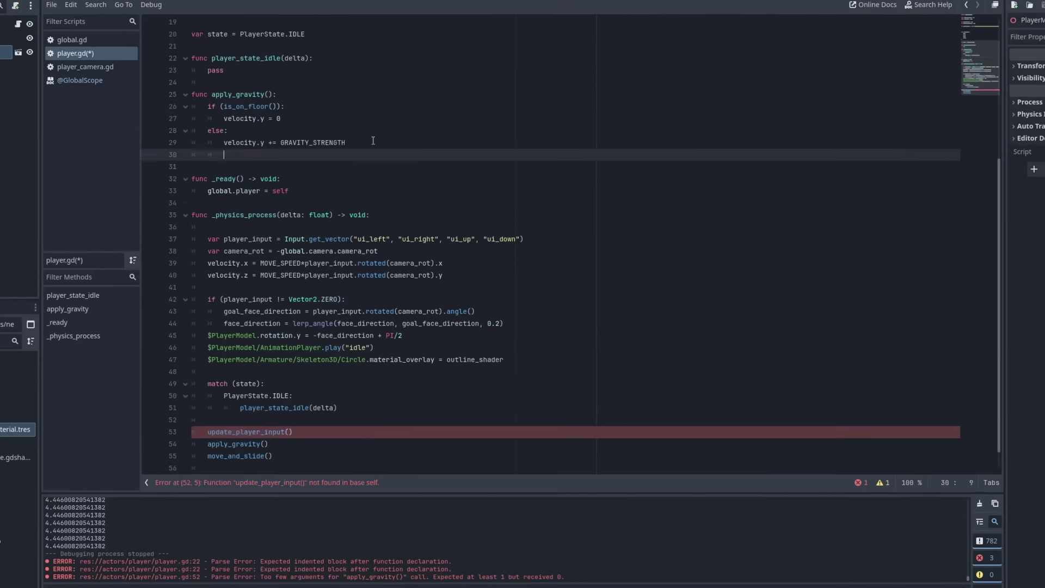
- Move the input, velocity and facing code from _physics_process into a new update_player_input_and_direction(delta) function and call it there
{"action": "key", "text": "ctrl+x"}
{"action": "type", "text": "func update_player_input_and_direction(delta):"}
{"action": "key", "text": "ctrl+v"}
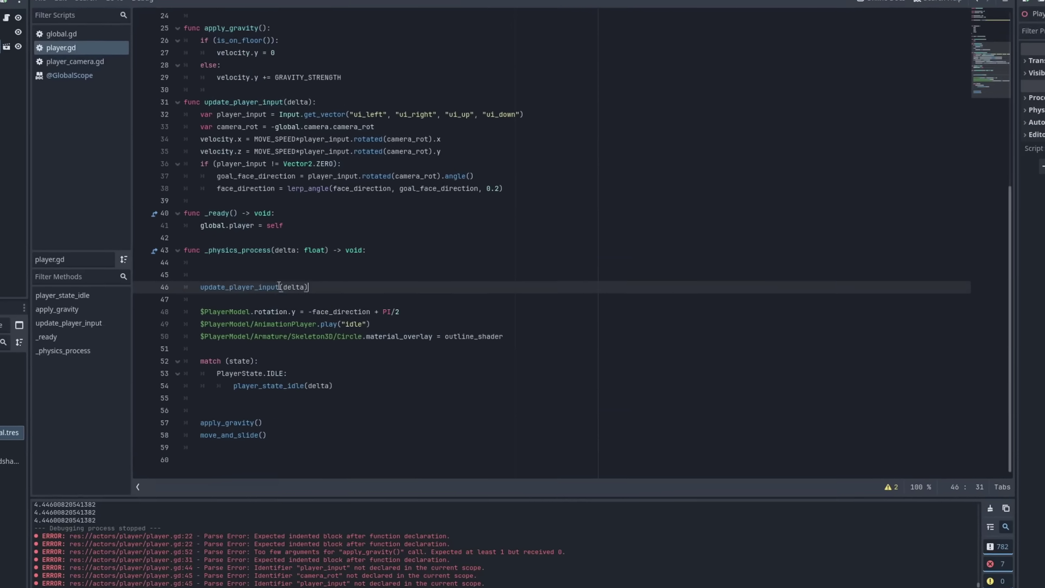
{"action": "type", "text": "_and_direction(delta)"}
- Change the initial state to PlayerState.WALK and rename the idle state function to player_state_walk
{"action": "left_click_drag", "start_coordinate": [294, 85], "coordinate": [221, 96]}
{"action": "double_click", "coordinate": [287, 60]}
{"action": "type", "text": "WALK"}
{"action": "double_click", "coordinate": [260, 84]}
{"action": "type", "text": "walk"}
- In player_state_walk, play "idle" when velocity.is_zero_approx() and "run" otherwise, and move the velocity.x and velocity.z assignments above that check
{"action": "type", "text": "if (velocity.is_zero_approx()): $PlayerModel/AnimationPlayer.play(\"idle\") else: $PlayerModel/AnimationPlayer.play(\""}
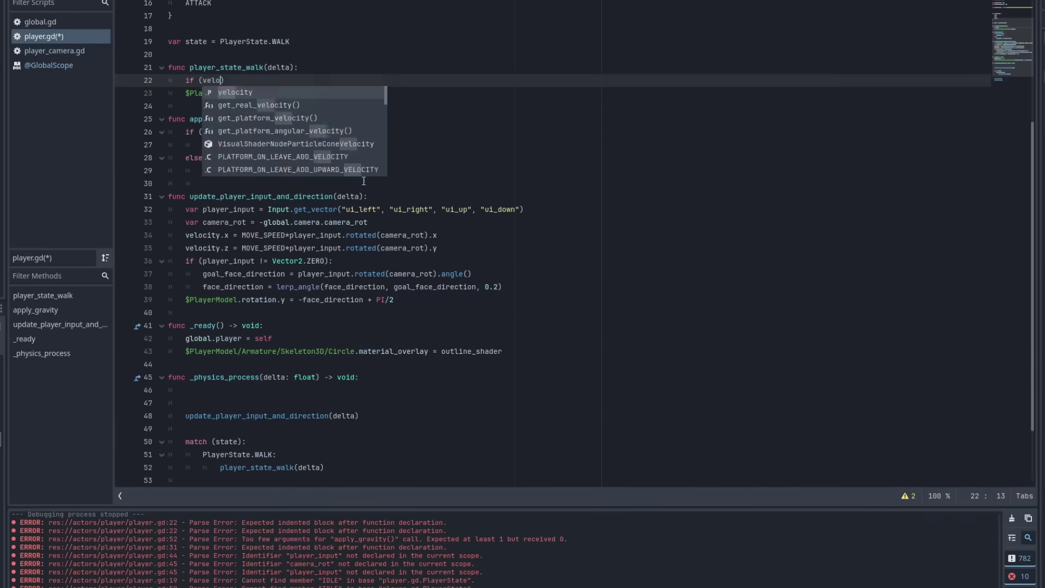
{"action": "type", "text": "run"}
{"action": "left_click_drag", "start_coordinate": [185, 273], "coordinate": [437, 287]}
{"action": "key", "text": "ctrl+x"}
{"action": "left_click", "coordinate": [185, 80]}
{"action": "key", "text": "ctrl+v"}
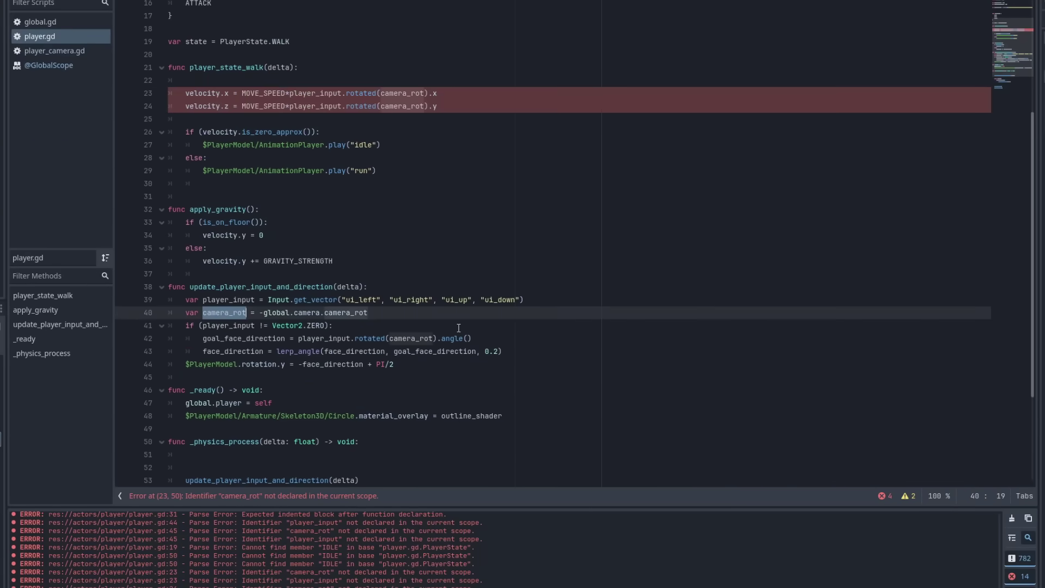
- Add a move_vector assignment to player.gd for the camera-rotated player input
{"action": "scroll", "coordinate": [414, 216], "scroll_direction": "up", "scroll_amount": 10}
{"action": "scroll", "coordinate": [414, 215], "scroll_direction": "down", "scroll_amount": 10}
{"action": "type", "text": "move_vector ="}
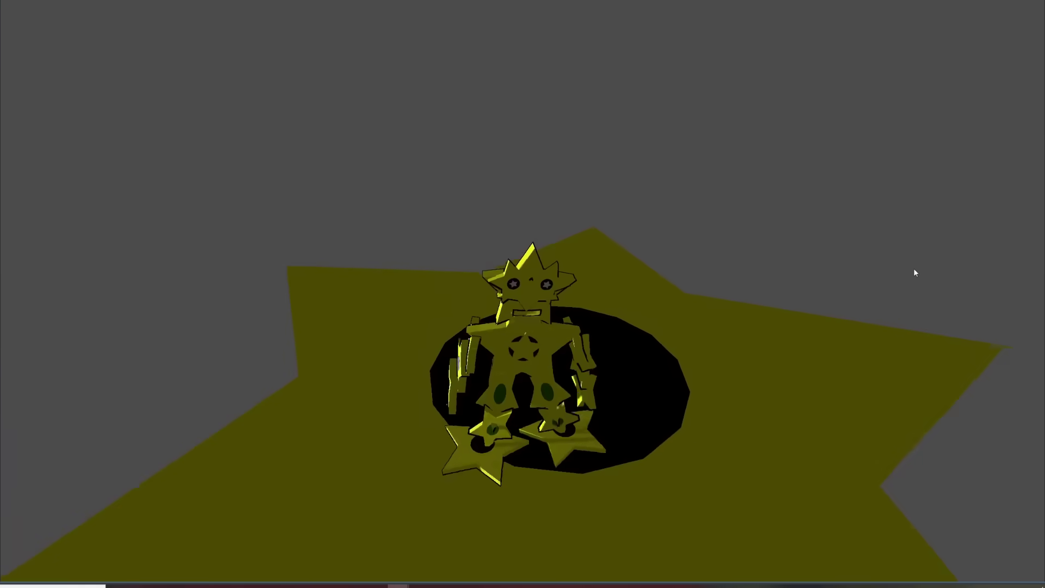
- Test the character's idle and run animations in the running game by moving back and forth across the star platform
{"action": "key", "text": "s"}
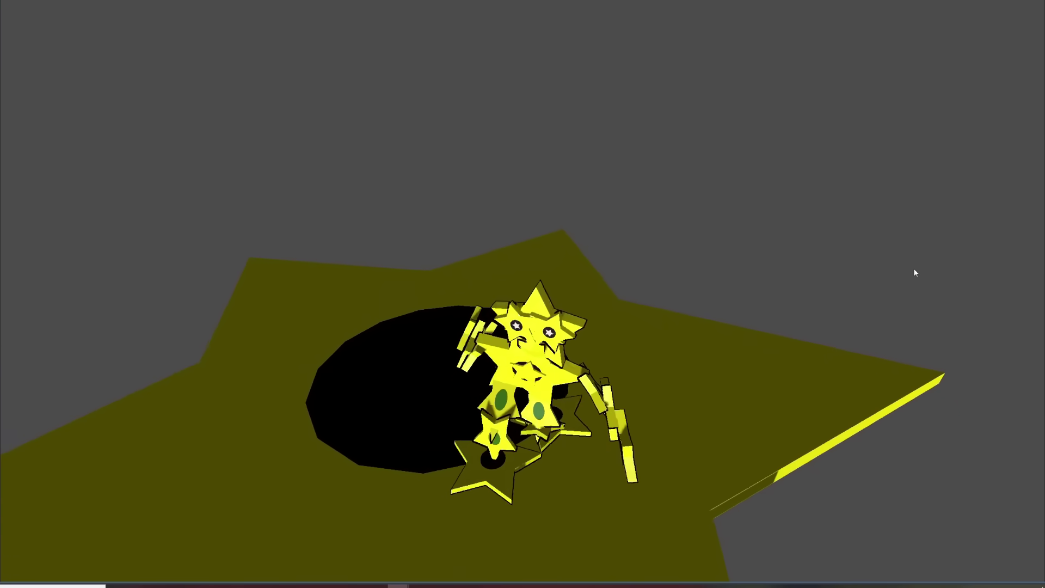
{"action": "key", "text": "s"}
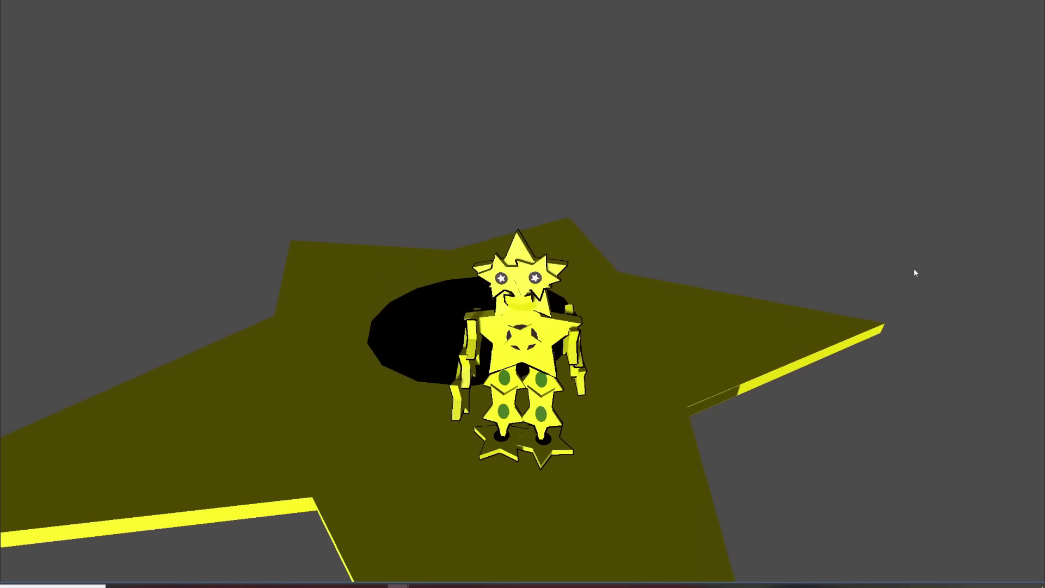
{"action": "key", "text": "w"}
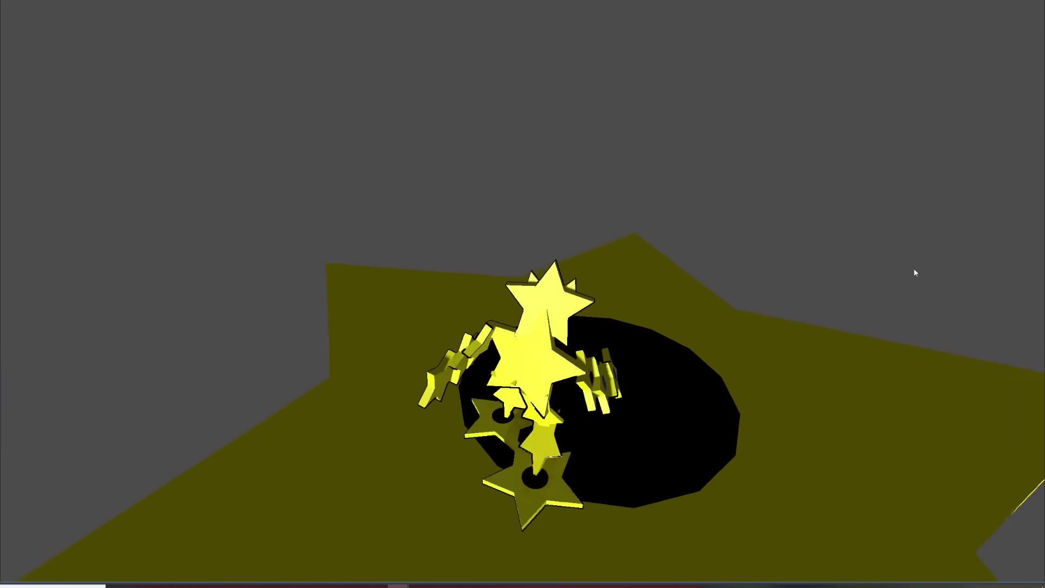
{"action": "key", "text": "s"}
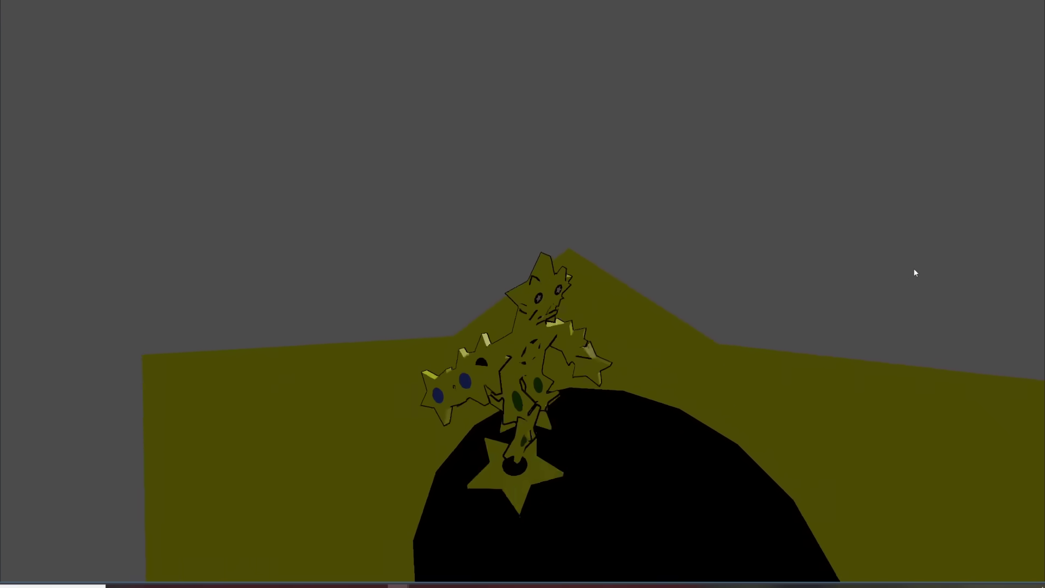
{"action": "key", "text": "w"}
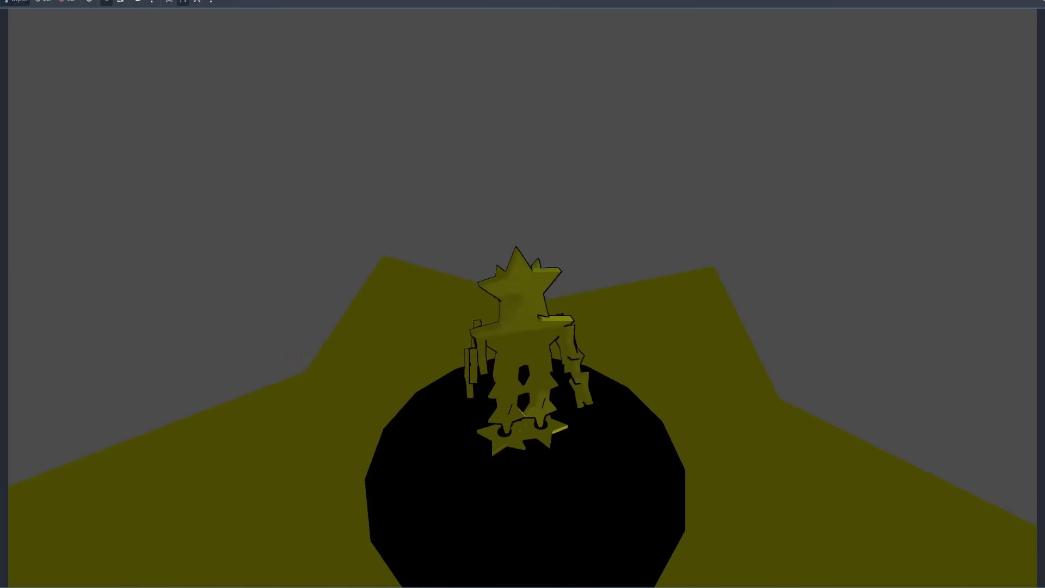
{"action": "key", "text": "s"}
{"action": "key", "text": "d"}
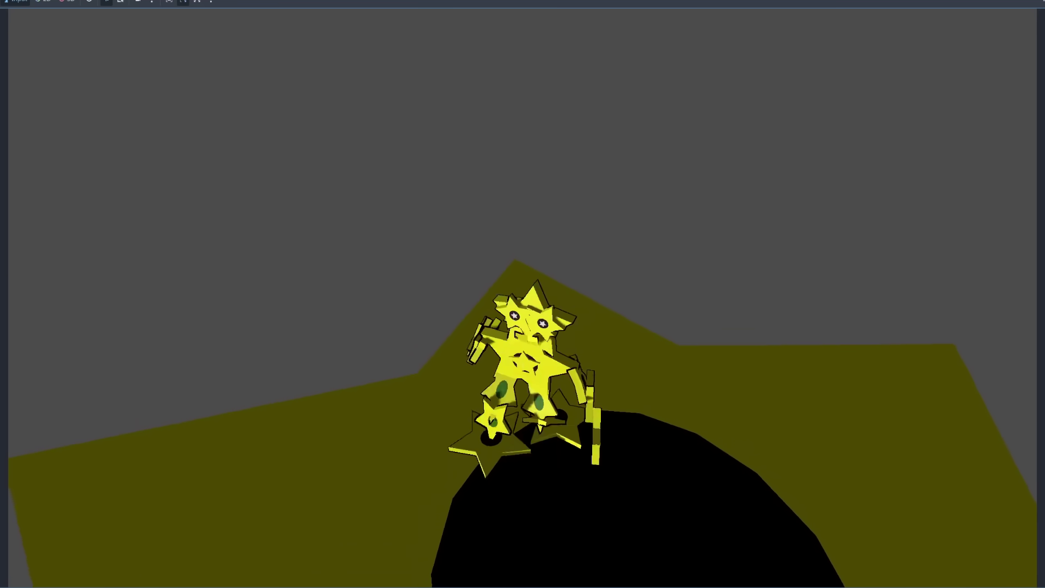
{"action": "key", "text": "w"}
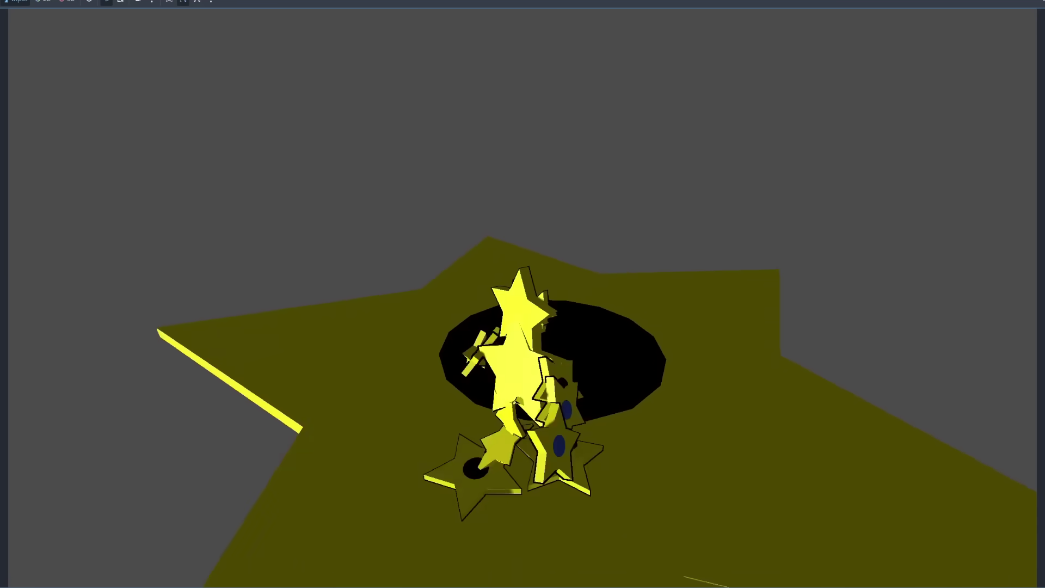
{"action": "key", "text": "s"}
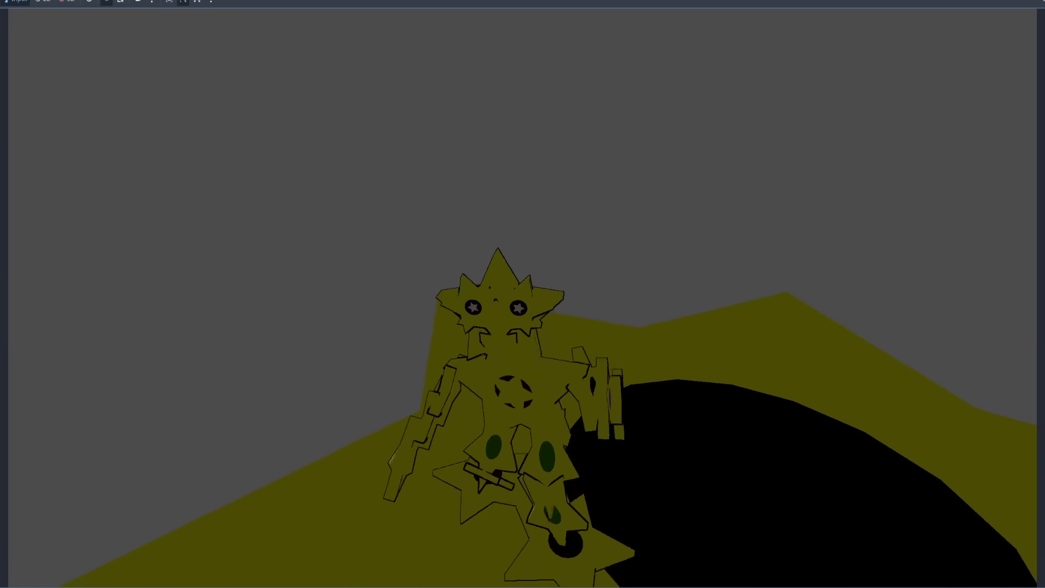
{"action": "key", "text": "w"}
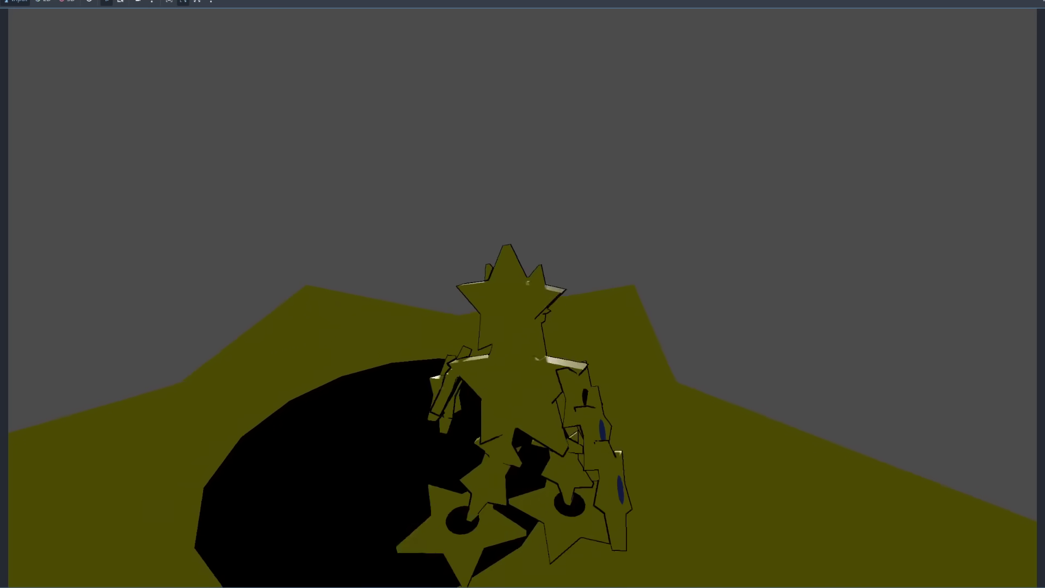
{"action": "key", "text": "s"}
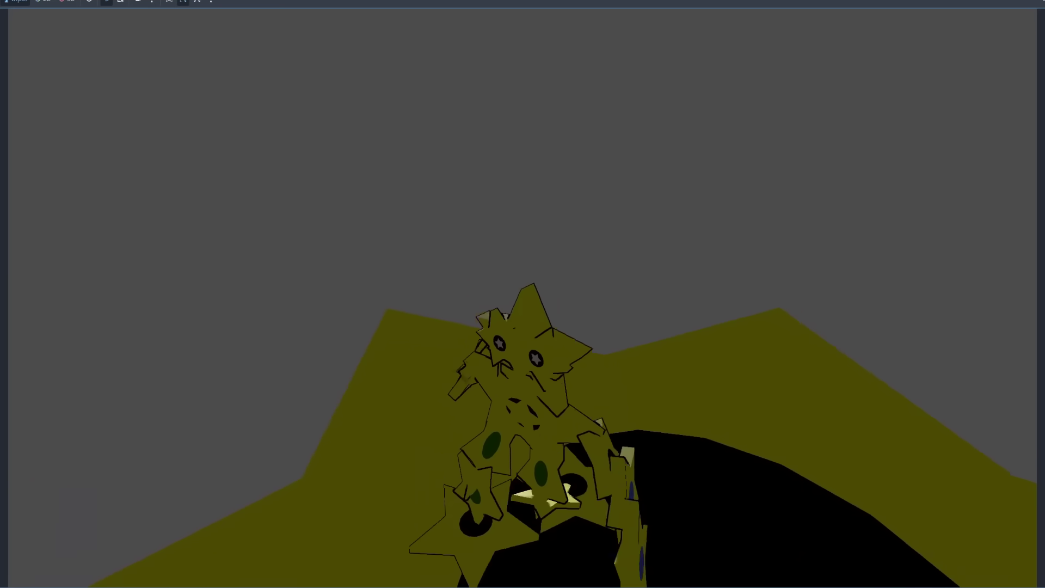
{"action": "key", "text": "w"}
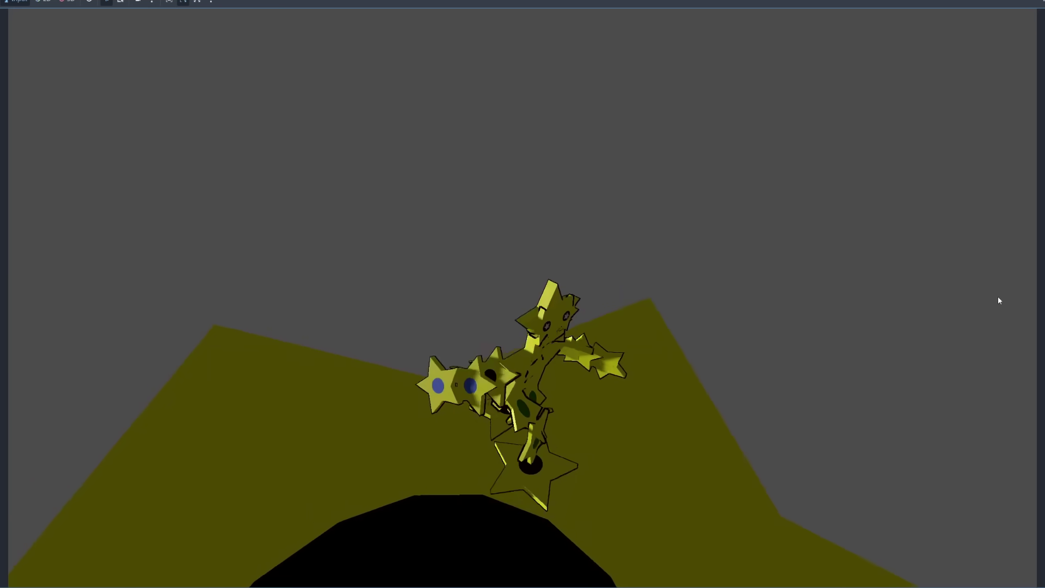
{"action": "key", "text": "w"}
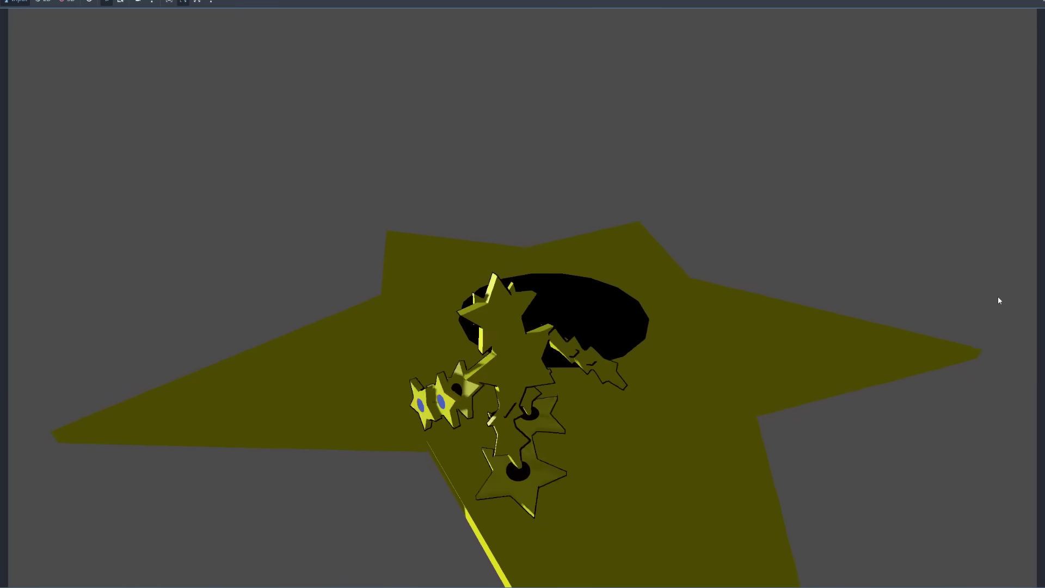
{"action": "key", "text": "w"}
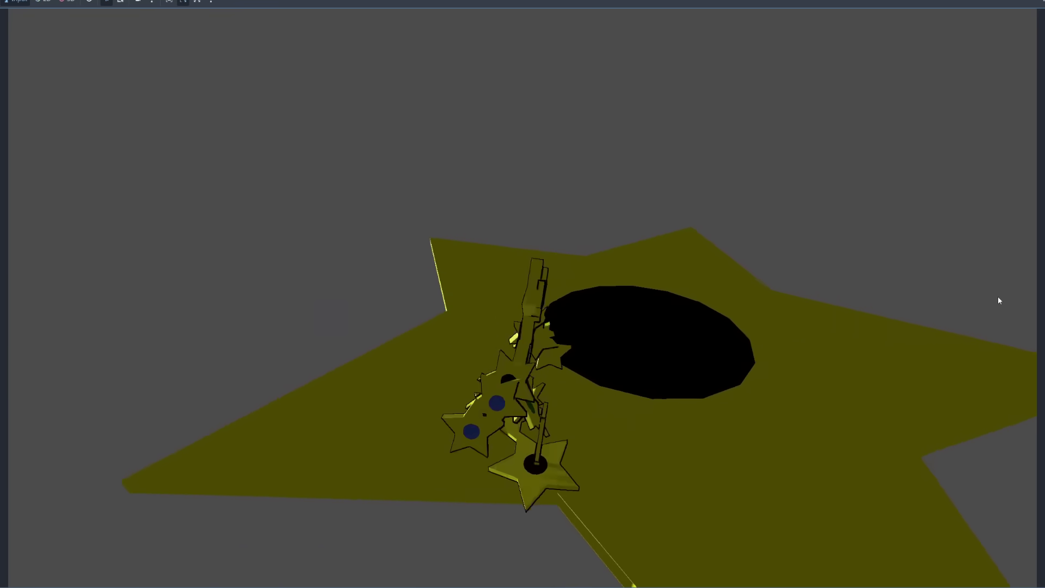
{"action": "key", "text": "w"}
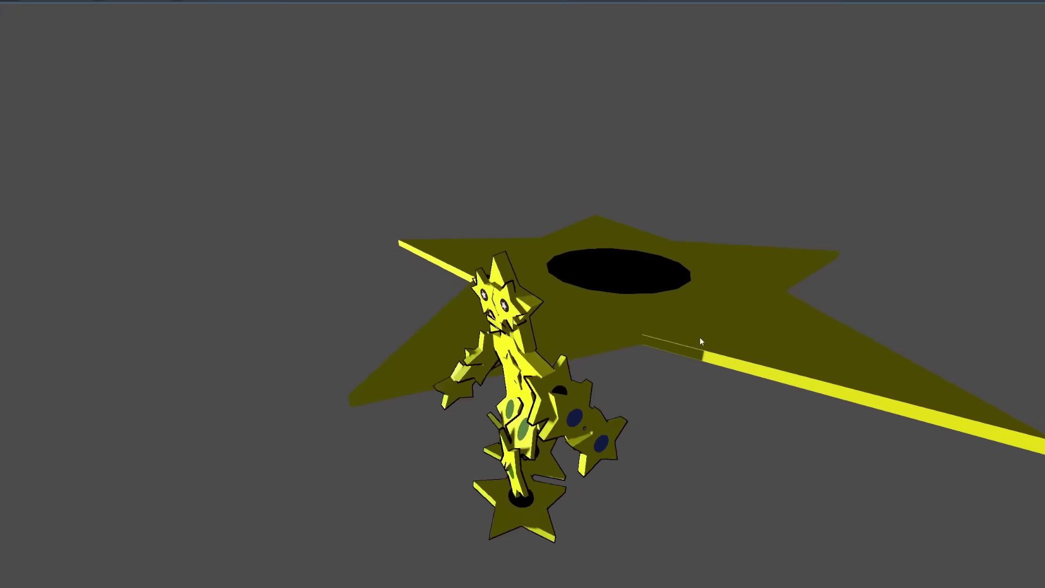
{"action": "key", "text": "w"}
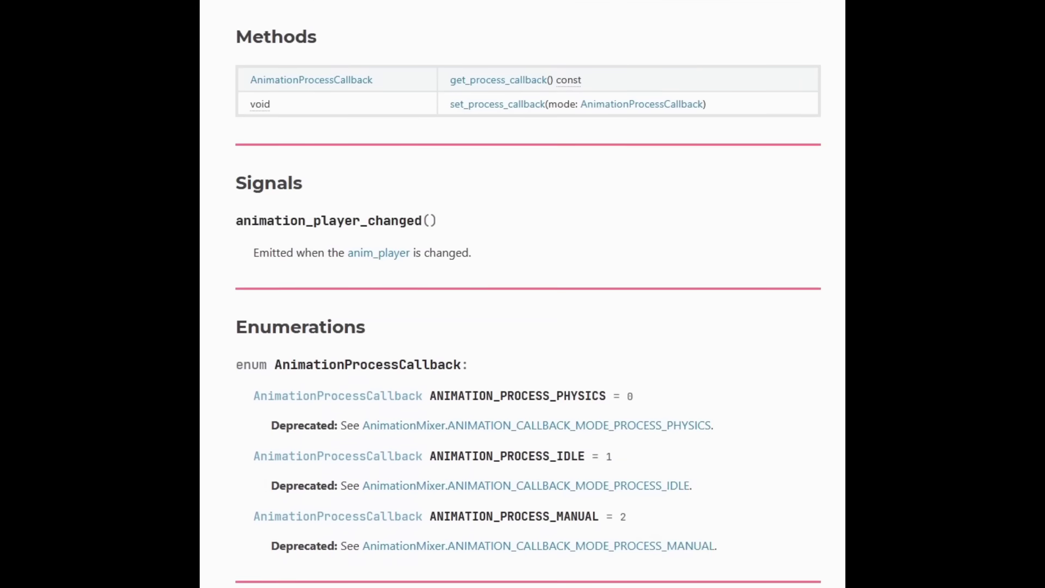
- Reference the AnimationTree's "parameters/IdleToRun/blend_amount" parameter in player_state_walk and save the script
{"action": "scroll", "coordinate": [522, 294], "scroll_direction": "down", "scroll_amount": 2}
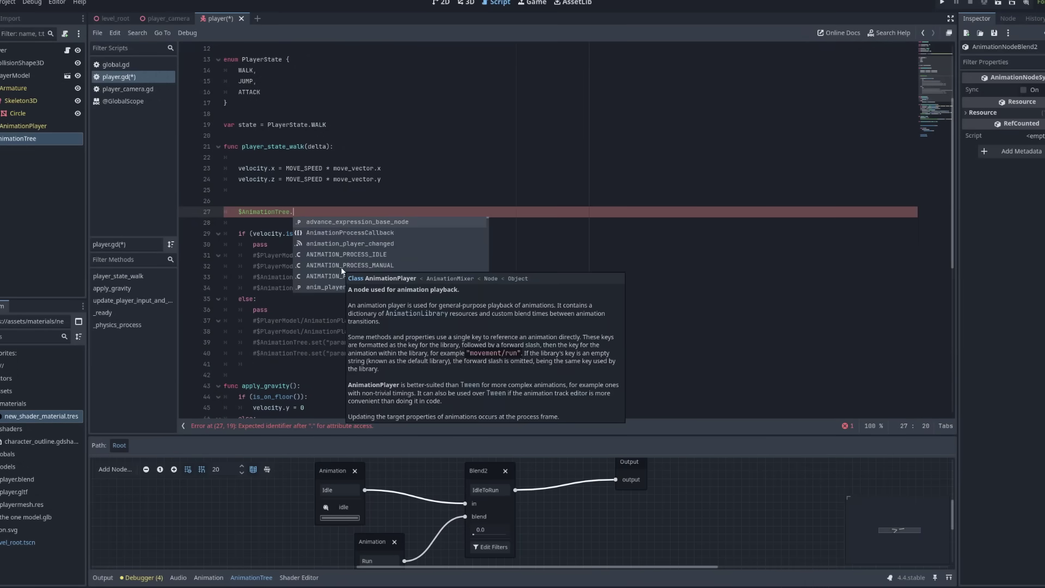
{"action": "key", "text": "BackSpace"}
{"action": "type", "text": ".animation"}
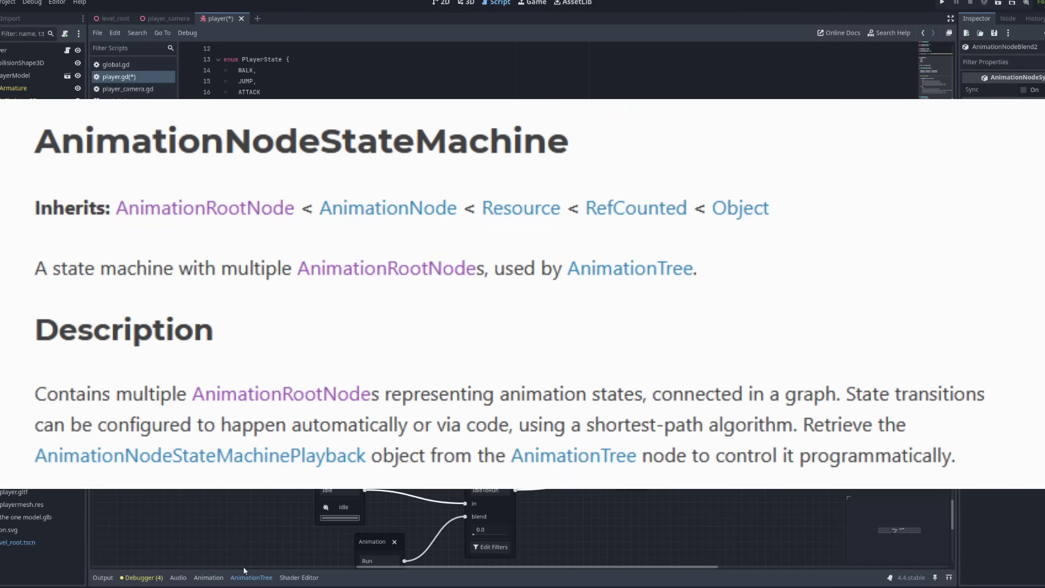
{"action": "left_click", "coordinate": [244, 569]}
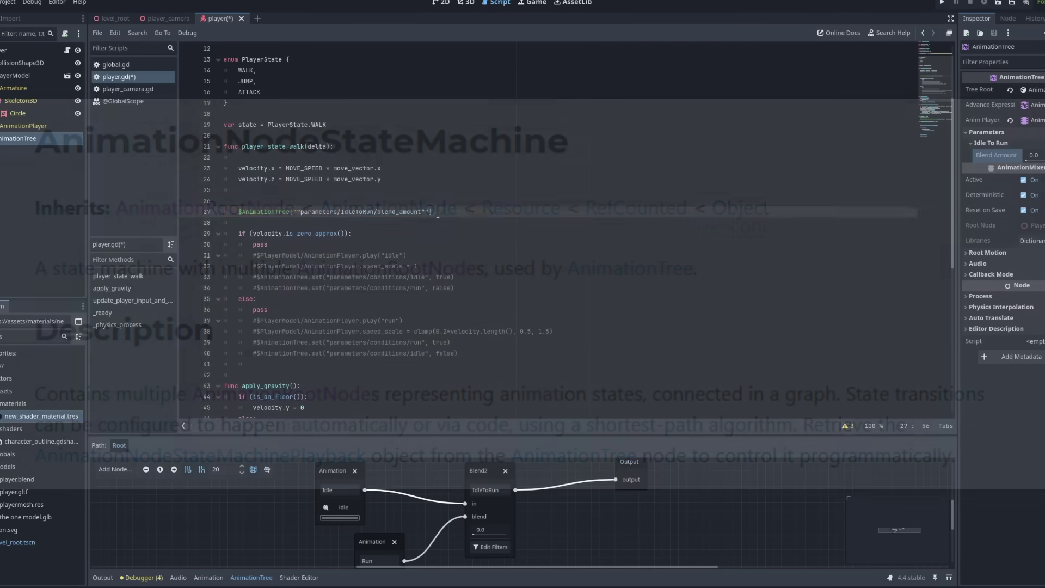
{"action": "type", "text": "\"]"}
{"action": "key", "text": "ctrl+s"}
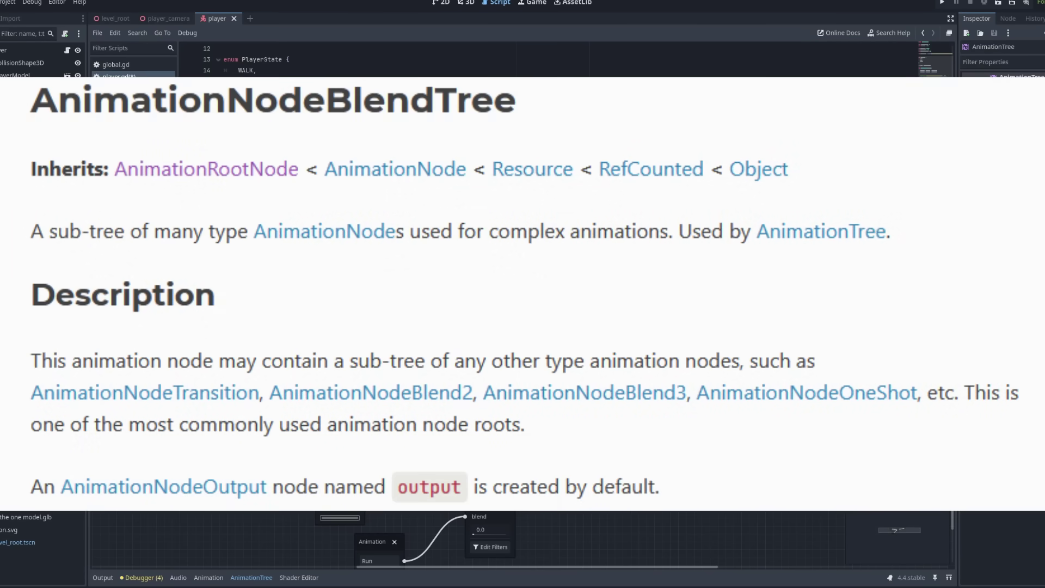
- Run the game to check the character's blended idle-to-run animation, and stop it
{"action": "key", "text": "F5"}
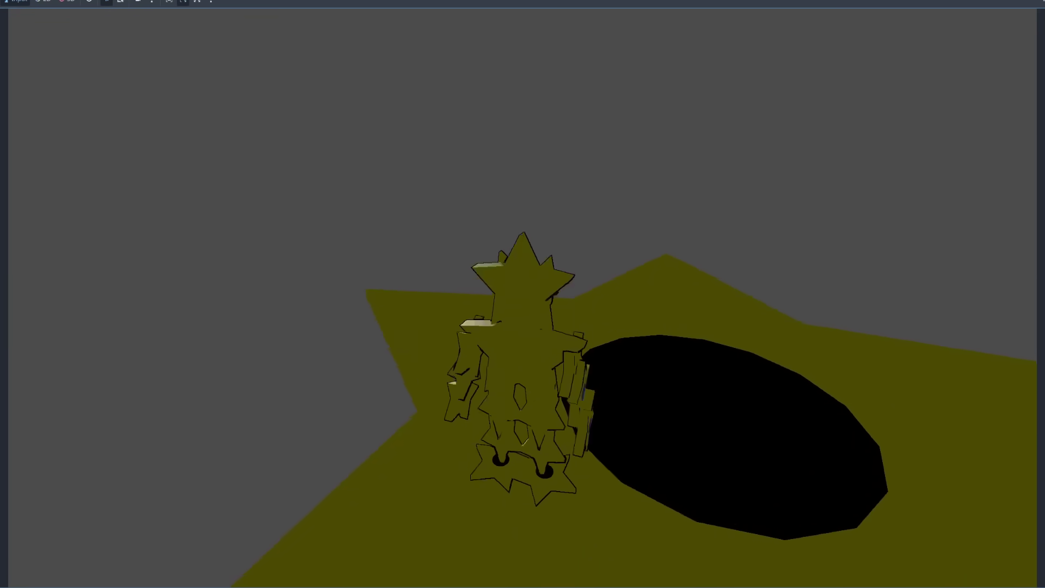
{"action": "key", "text": "F8"}
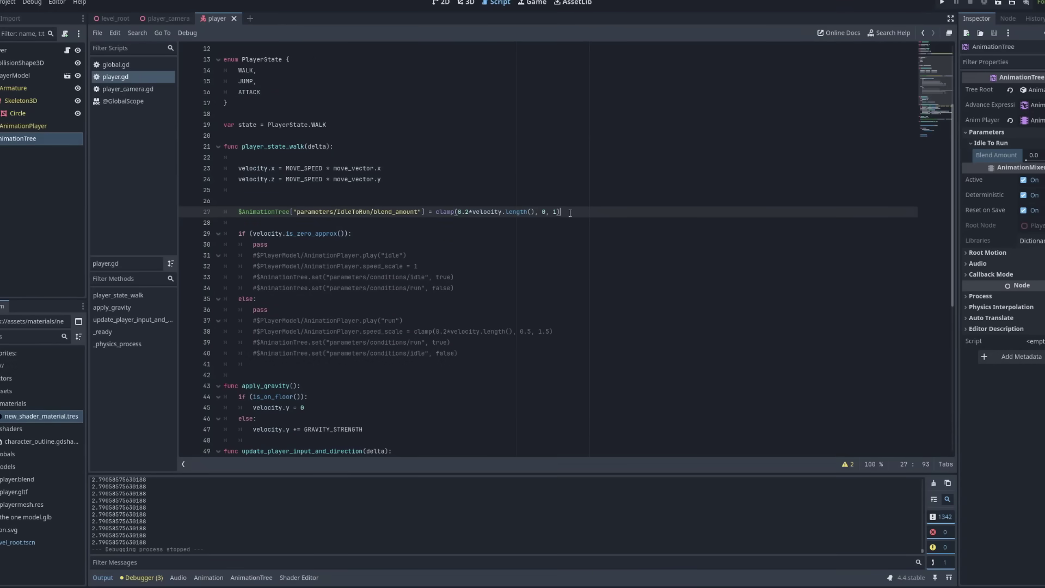
{"action": "key", "text": "Return"}
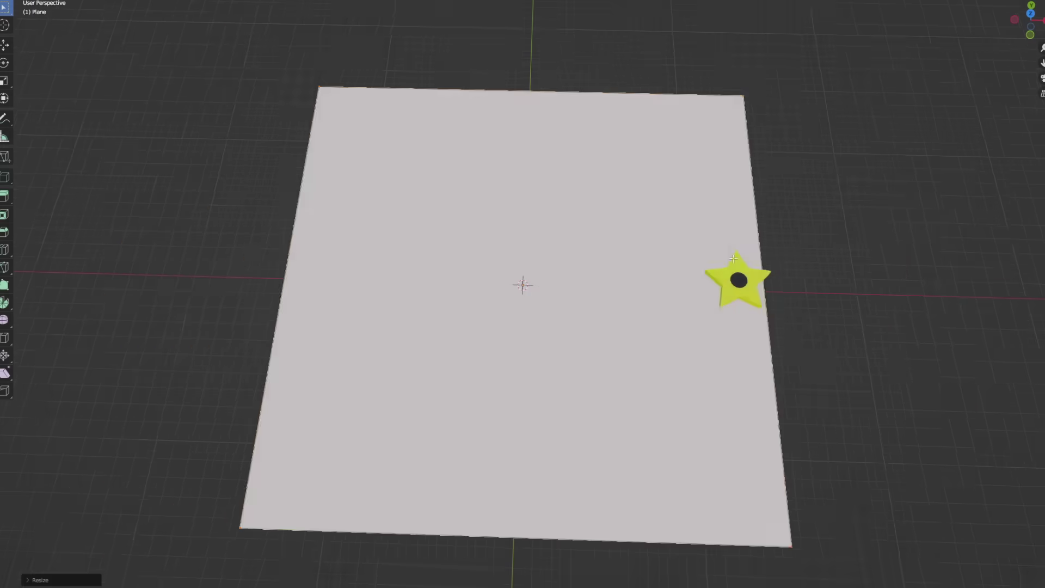
- Switch to Blender, remove the large flat plane and add a cube mesh at the world origin
{"action": "right_click", "coordinate": [623, 238]}
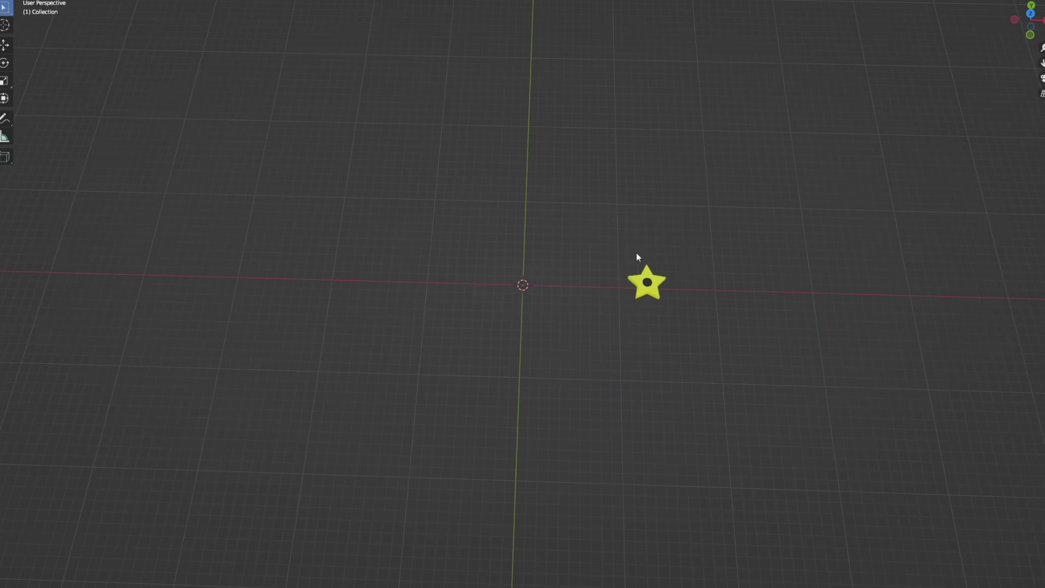
{"action": "key", "text": "shift+a"}
{"action": "left_click", "coordinate": [678, 263]}
{"action": "scroll", "coordinate": [585, 278], "scroll_direction": "down", "scroll_amount": 5}
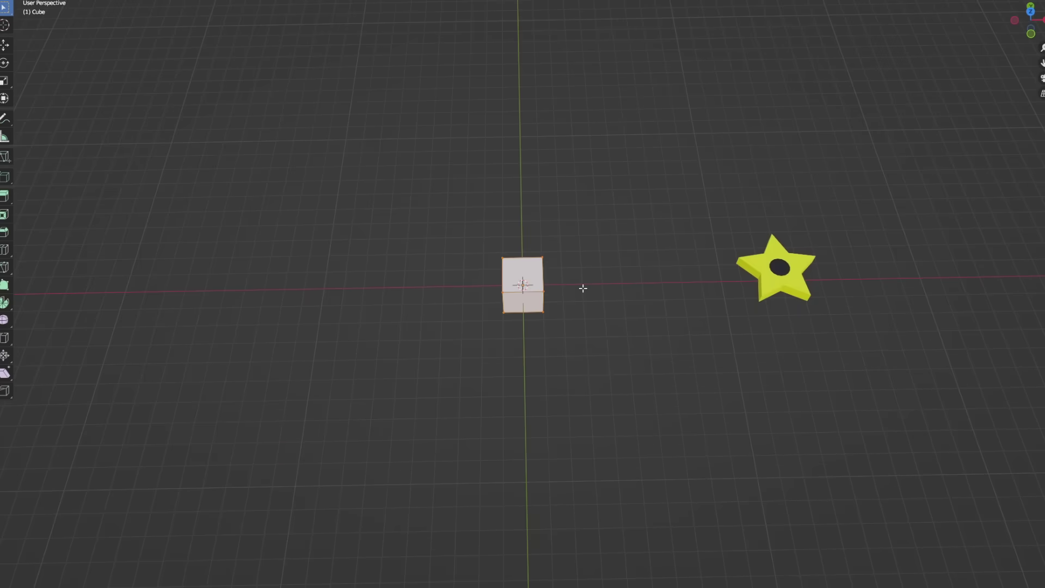
- Scale the cube along X and Y into a wide thin slab and subdivide it, using wireframe view for selection
{"action": "key", "text": "s"}
{"action": "key", "text": "shift+z"}
{"action": "key", "text": "Return"}
{"action": "key", "text": "a"}
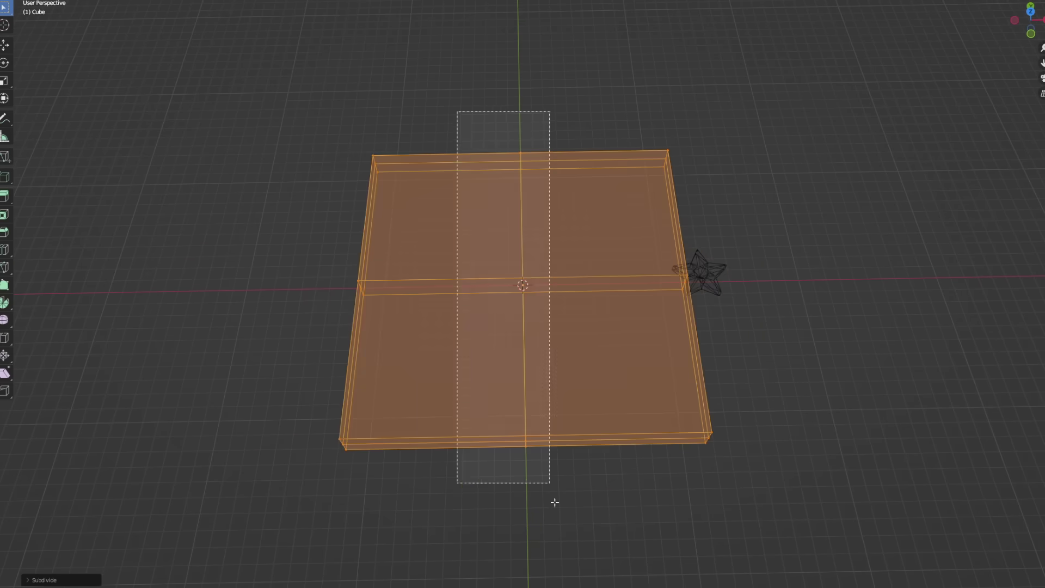
{"action": "key", "text": "shift+z"}
{"action": "key", "text": "shift+z"}
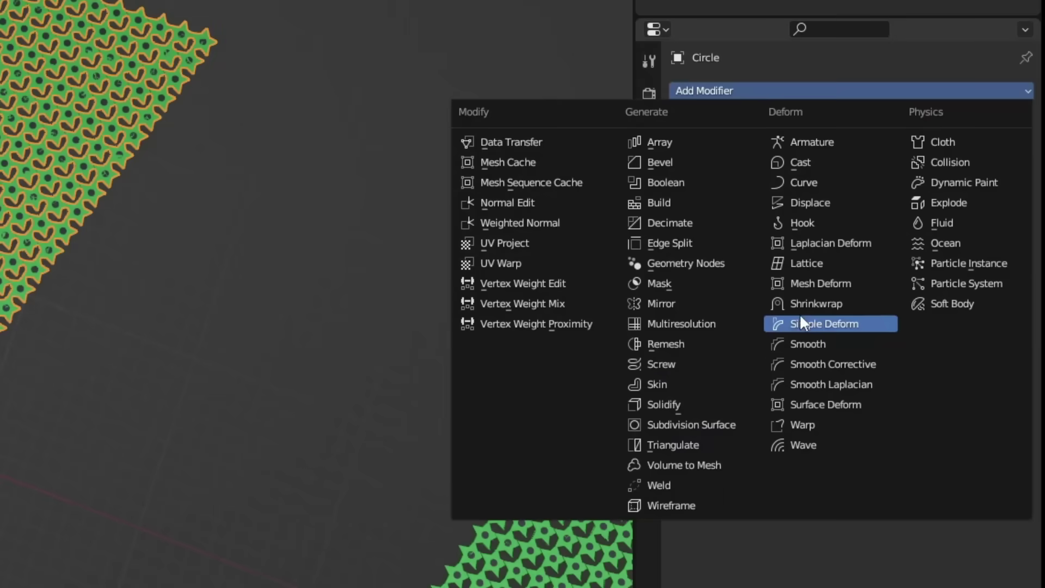
- Add a Shrinkwrap modifier to the green star-grid Circle object, targeting the Cube level shape
{"action": "left_click", "coordinate": [808, 305]}
{"action": "middle_click_drag", "start_coordinate": [276, 447], "coordinate": [272, 297]}
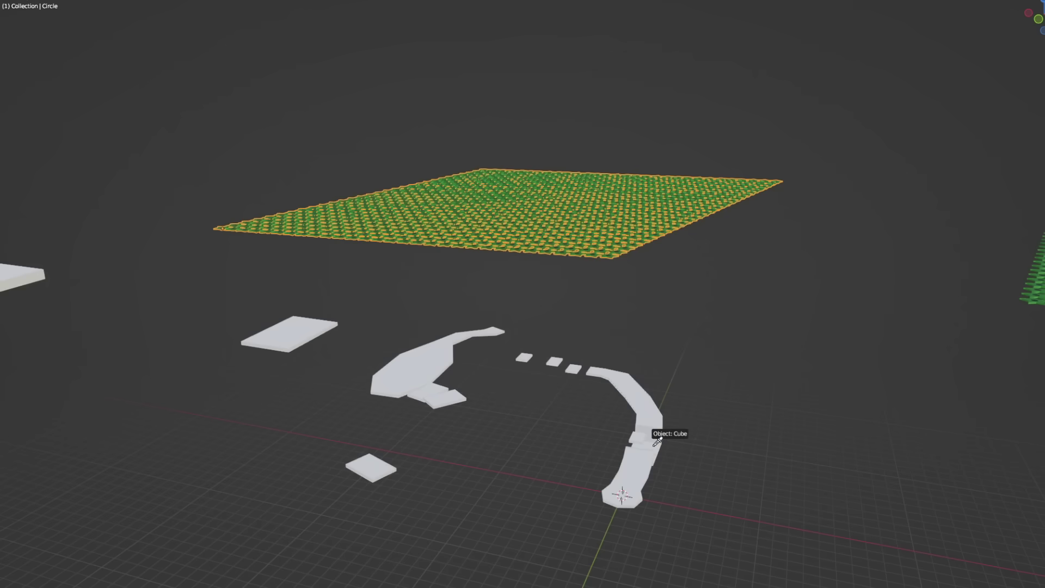
{"action": "middle_click_drag", "start_coordinate": [654, 450], "coordinate": [752, 397]}
{"action": "scroll", "coordinate": [761, 526], "scroll_direction": "down", "scroll_amount": 5}
{"action": "scroll", "coordinate": [762, 521], "scroll_direction": "up", "scroll_amount": 5}
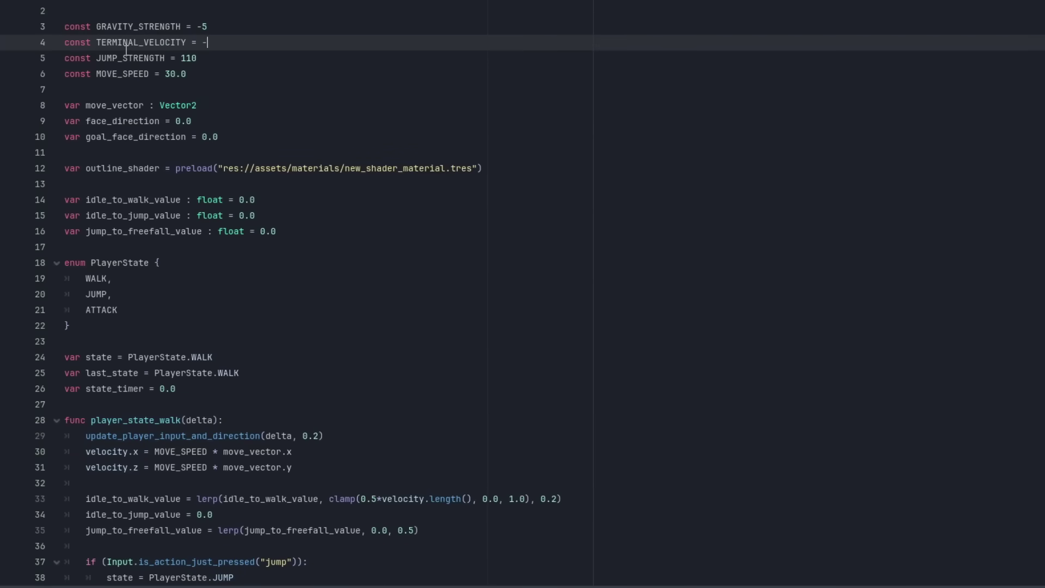
{"action": "scroll", "coordinate": [517, 315], "scroll_direction": "down", "scroll_amount": 20}
{"action": "left_click", "coordinate": [117, 515], "text": "ctrl"}
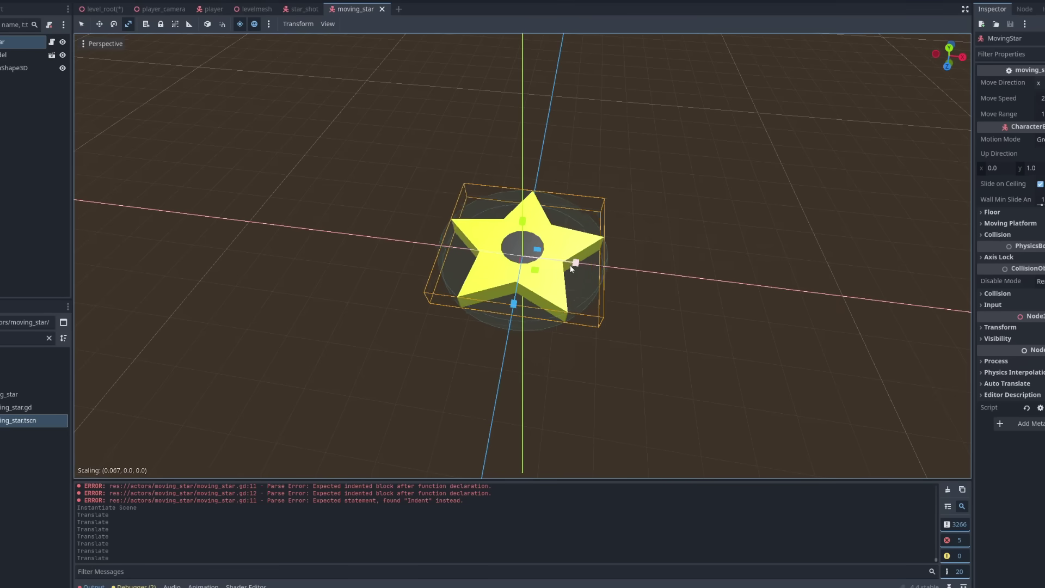
- Try stretching the MovingStar root along its X axis in the moving_star scene, and undo the scaling
{"action": "left_click_drag", "start_coordinate": [570, 269], "coordinate": [737, 309]}
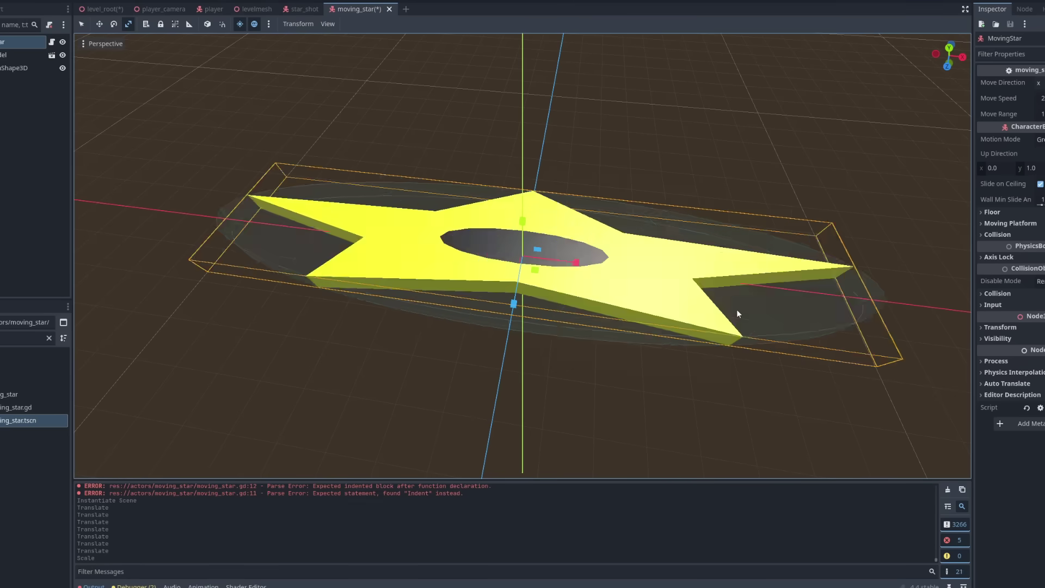
{"action": "key", "text": "ctrl+z"}
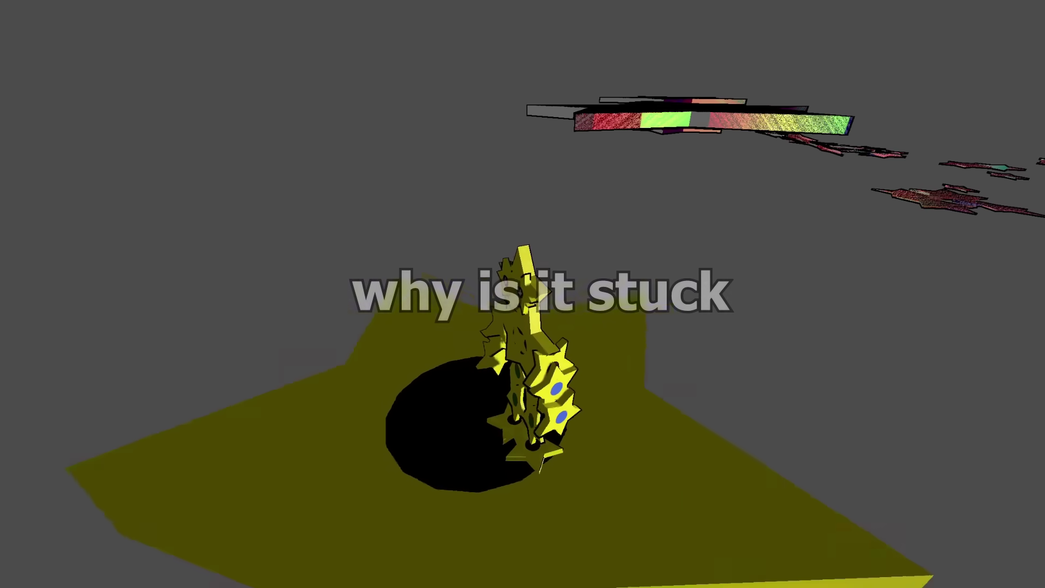
- Test a jump from the star platform in the running game, and turn off collision mask 1 on the moving star
{"action": "key", "text": "space"}
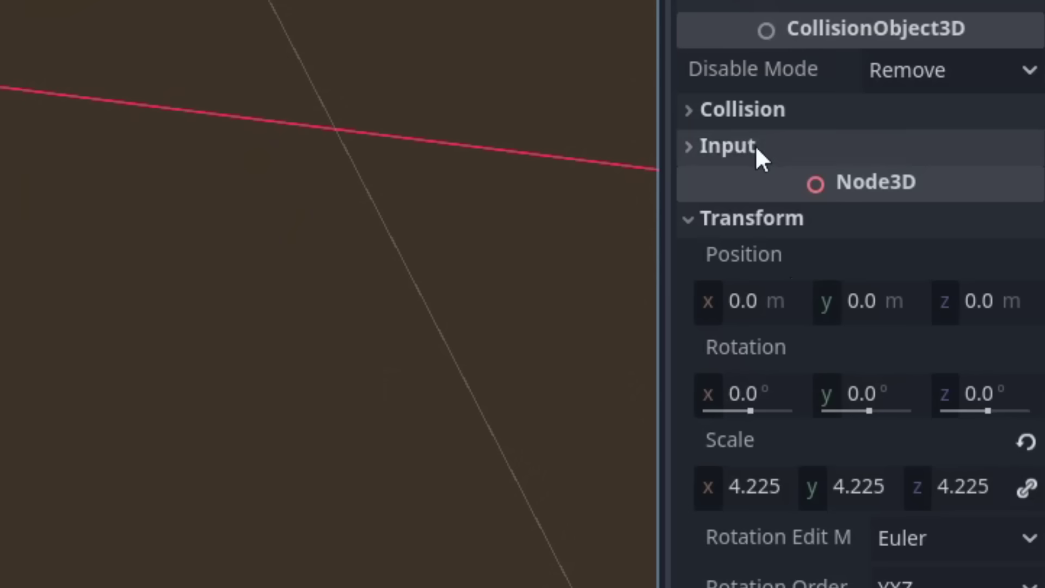
{"action": "left_click", "coordinate": [750, 112]}
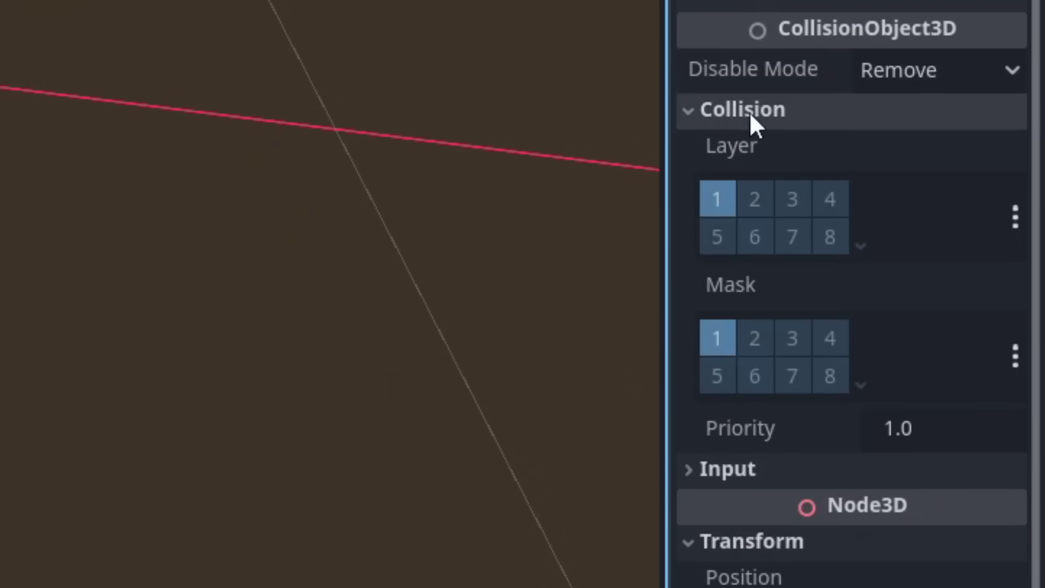
{"action": "left_click", "coordinate": [717, 339]}
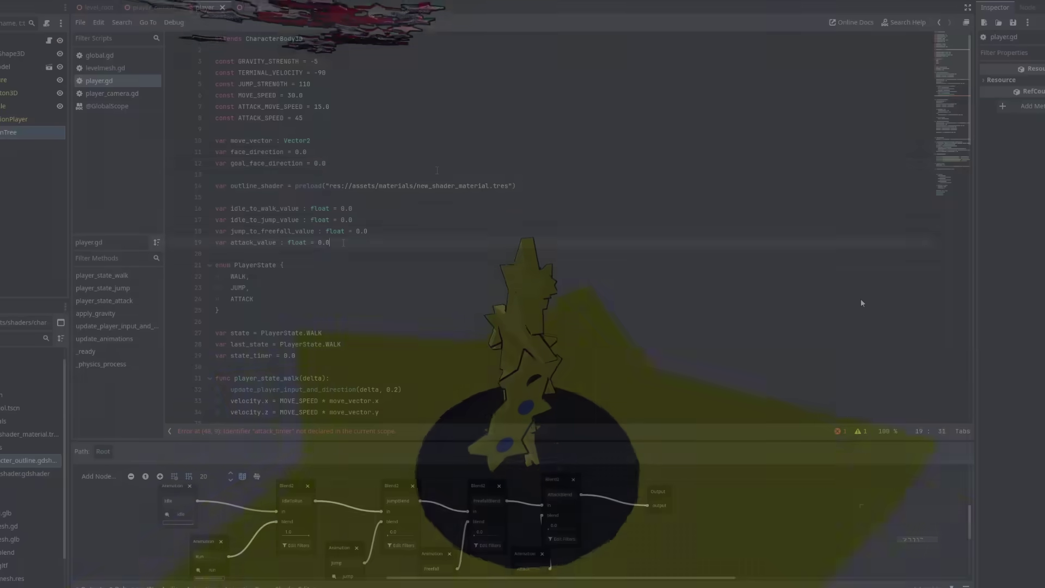
- Start a new variable declaration among the variables near the beginning of player.gd
{"action": "left_click", "coordinate": [400, 168]}
{"action": "key", "text": "Return"}
{"action": "type", "text": "var"}
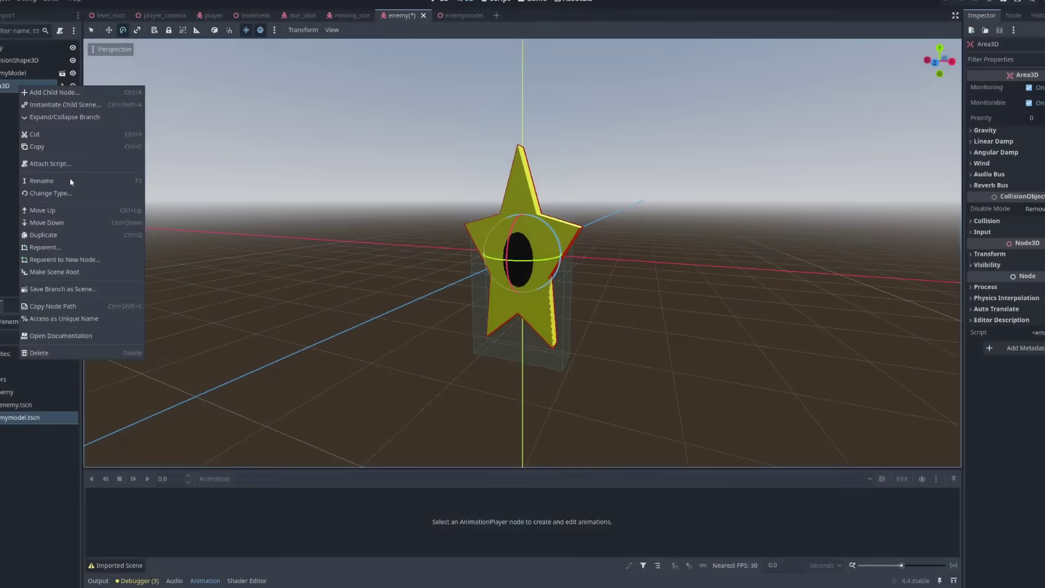
- Add a CollisionShape3D under the enemy's Area3D and assign it a new CylinderShape3D
{"action": "left_click", "coordinate": [57, 91]}
{"action": "key", "text": "Return"}
{"action": "left_click", "coordinate": [1034, 87]}
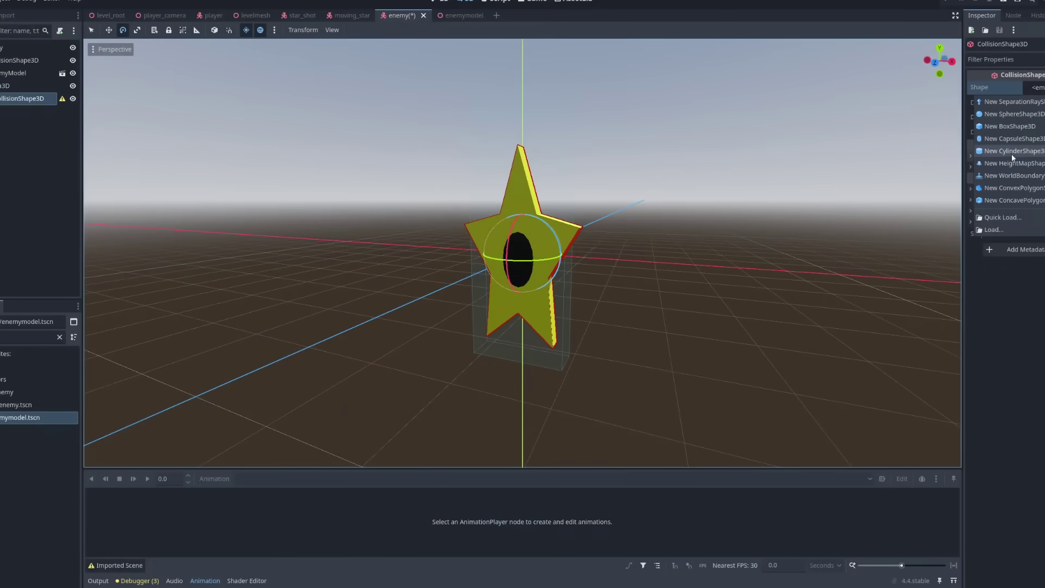
{"action": "left_click", "coordinate": [1011, 151]}
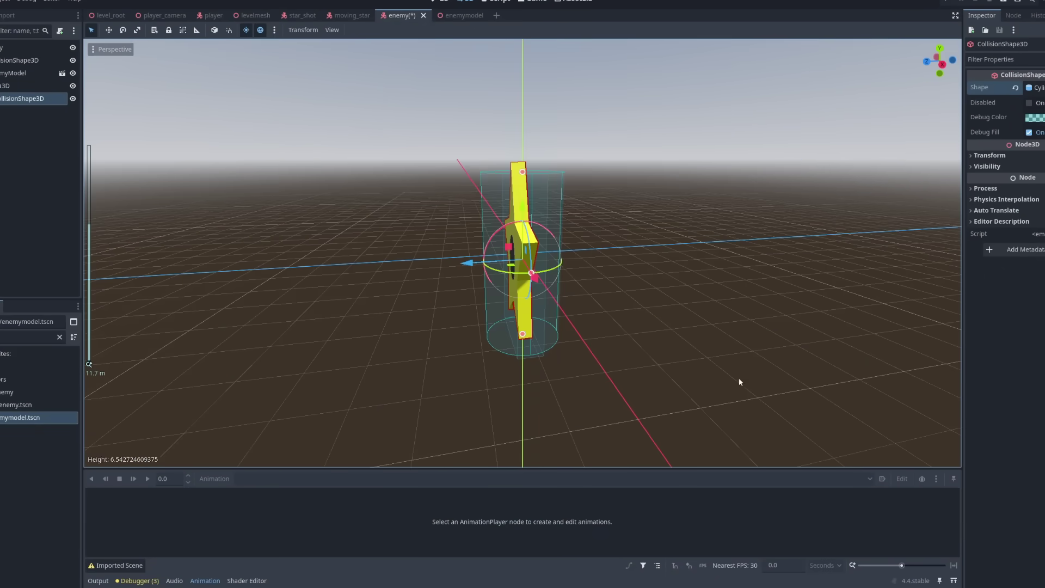
- Attach a new script res://actors/enemy/enemy.gd to the Enemy root node, and look up the angle_to method used in it
{"action": "left_click", "coordinate": [33, 48]}
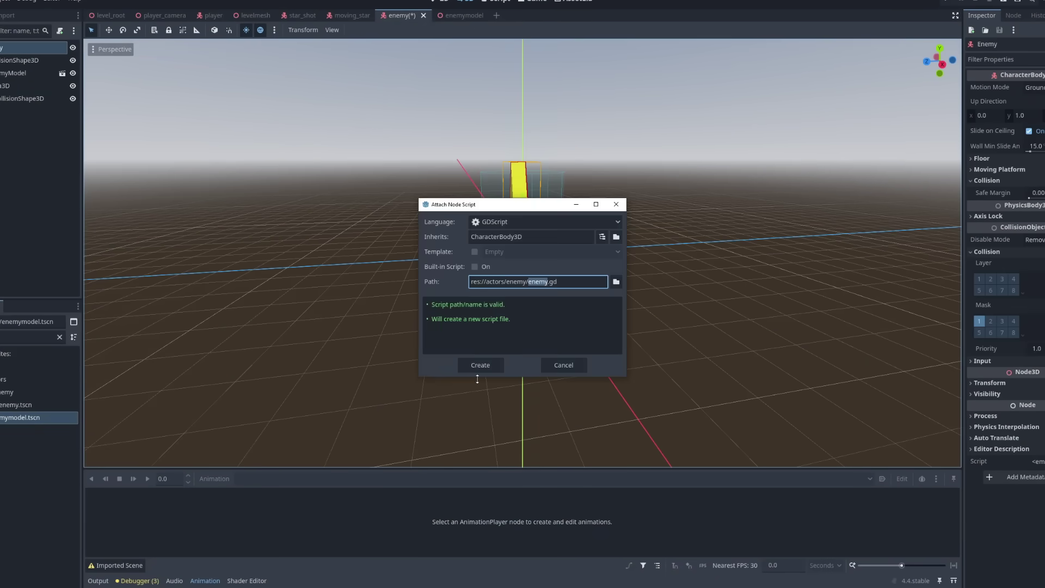
{"action": "left_click", "coordinate": [493, 364]}
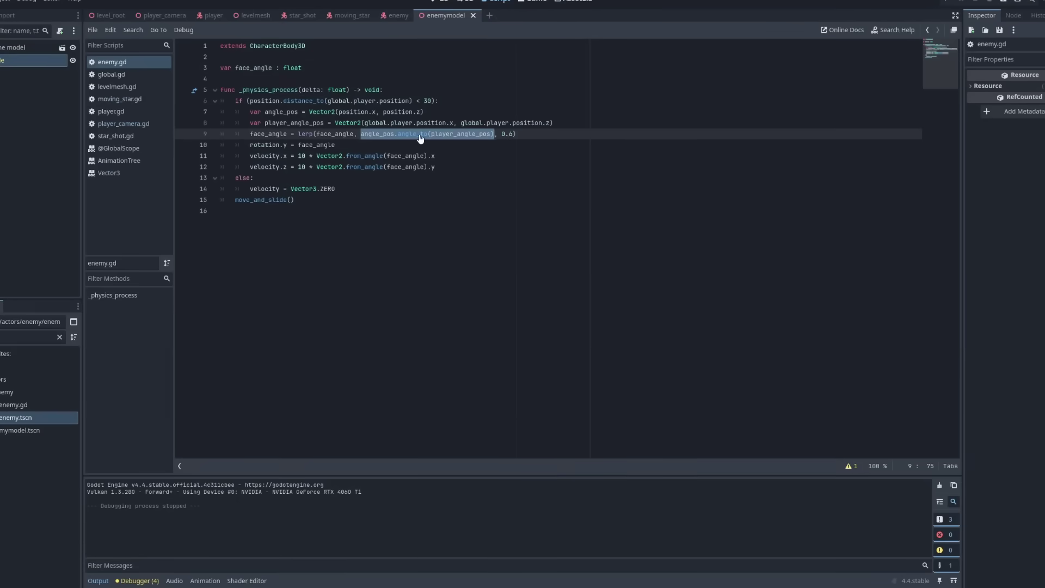
{"action": "left_click", "coordinate": [420, 136], "text": "ctrl"}
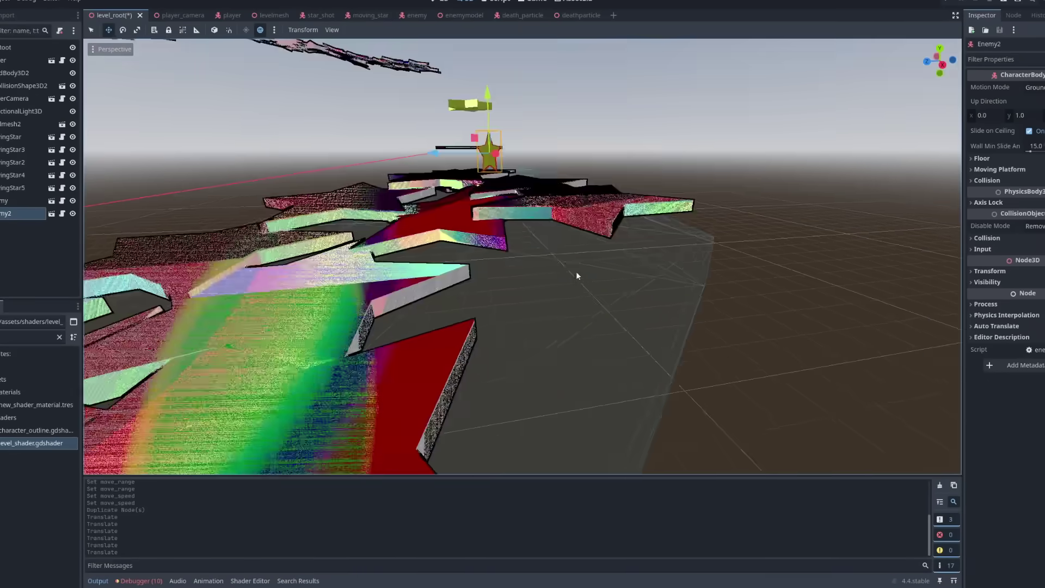
- Duplicate Enemy2 and its successive copies in level_root, and place the copies on other star platforms across the level
{"action": "right_click", "coordinate": [22, 213]}
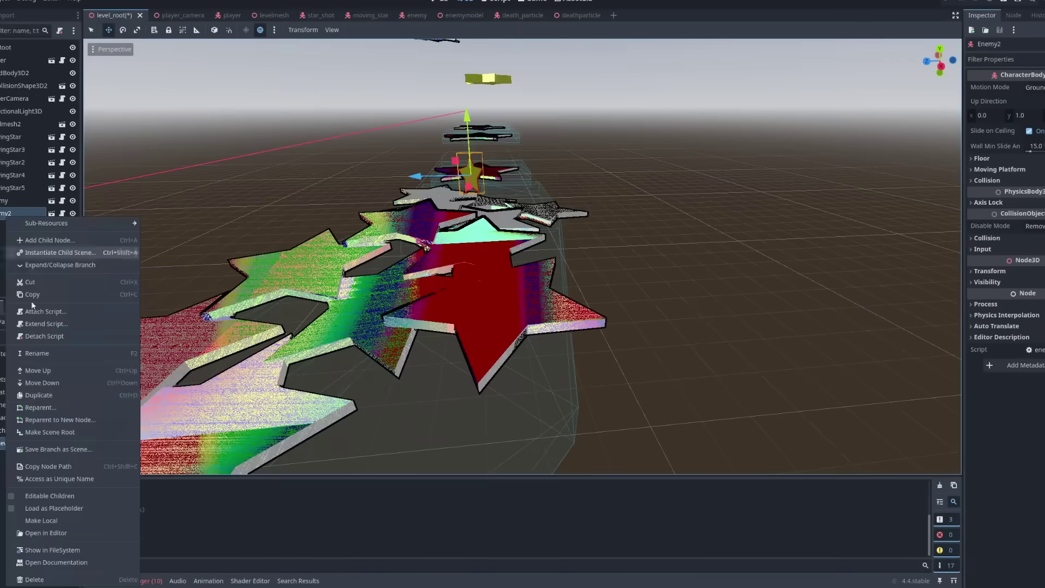
{"action": "left_click", "coordinate": [33, 359]}
{"action": "left_click_drag", "start_coordinate": [626, 332], "coordinate": [627, 312]}
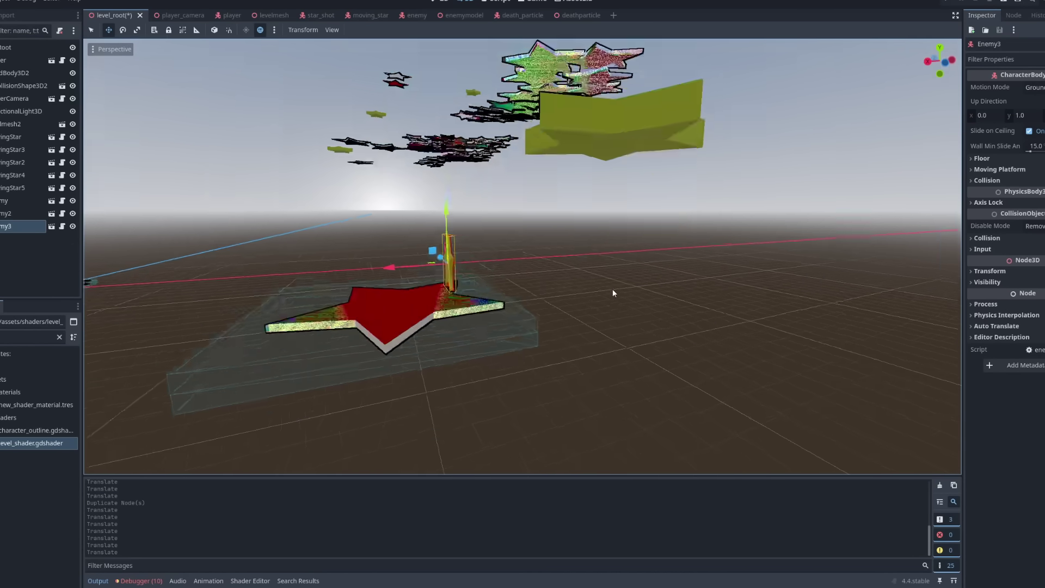
{"action": "right_click", "coordinate": [22, 226]}
{"action": "left_click", "coordinate": [33, 371]}
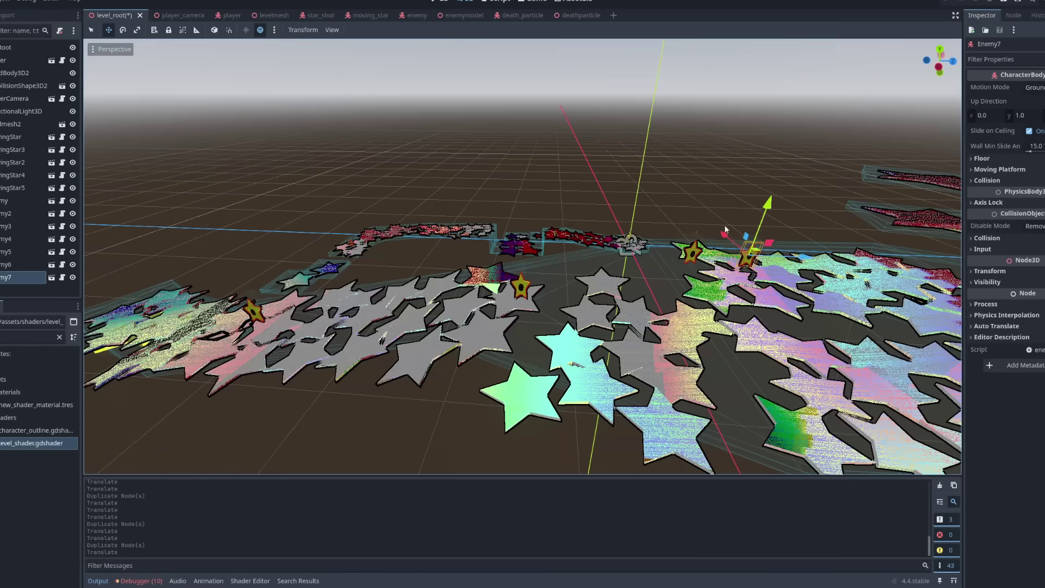
{"action": "right_click_drag", "start_coordinate": [726, 230], "coordinate": [544, 180]}
{"action": "right_click", "coordinate": [22, 222]}
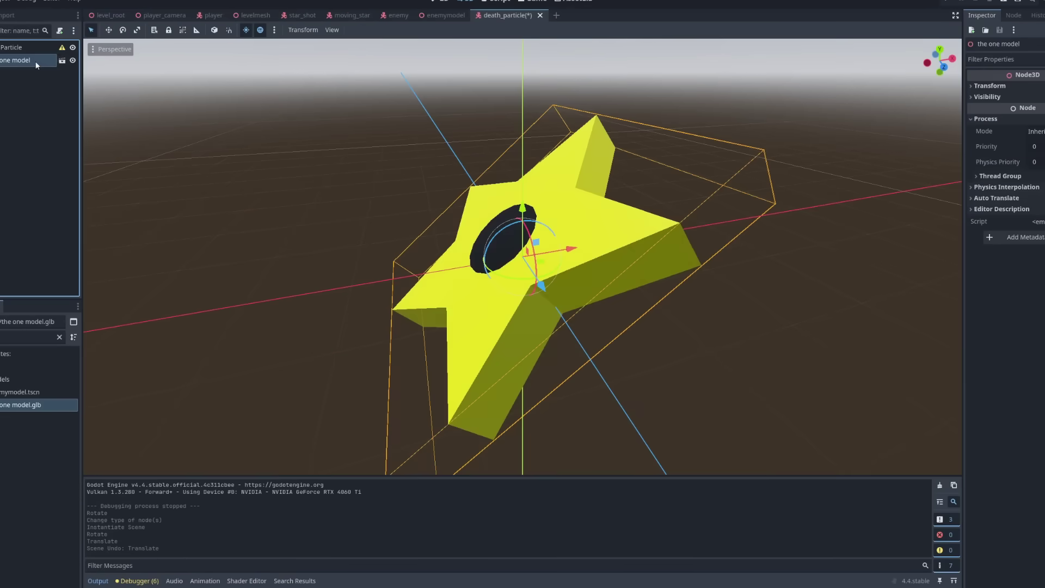
- Open the death particle's star model as a new inherited scene and save it as deathparticle
{"action": "left_click", "coordinate": [62, 60]}
{"action": "left_click", "coordinate": [452, 307]}
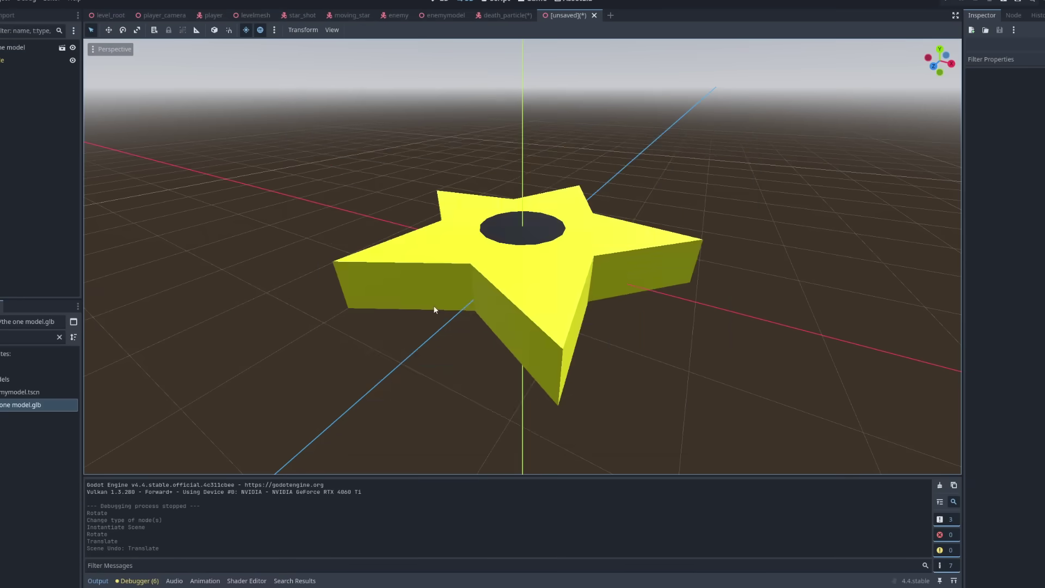
{"action": "key", "text": "ctrl+s"}
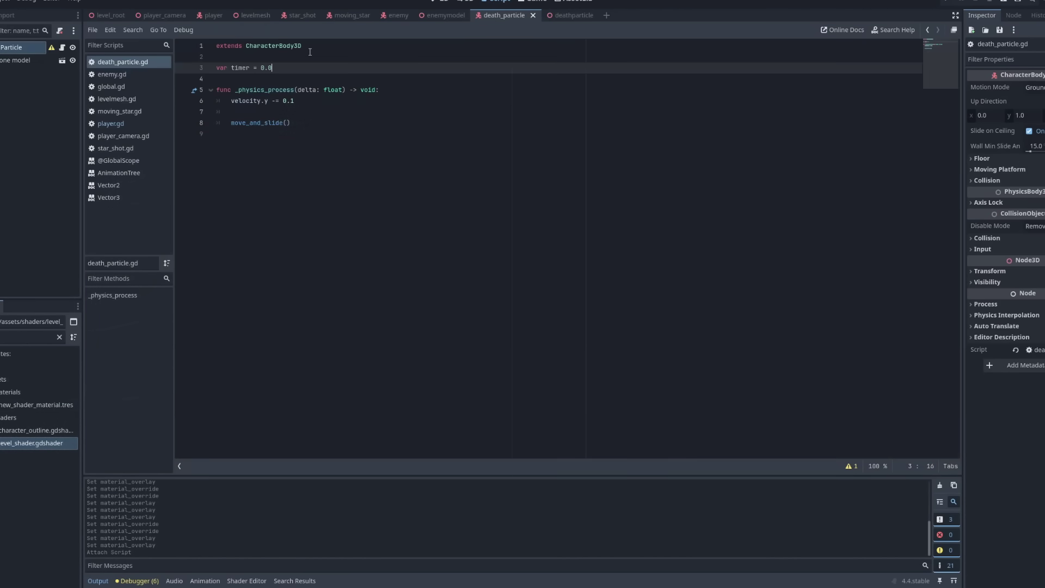
- In death_particle.gd's _physics_process, add timer += 60 * delta and an if (timer >= 120): block that frees the particle
{"action": "left_click", "coordinate": [316, 102]}
{"action": "key", "text": "Return"}
{"action": "key", "text": "Return"}
{"action": "type", "text": "t"}
{"action": "key", "text": "Return"}
{"action": "key", "text": "Return"}
{"action": "type", "text": "if (timer >= 120):"}
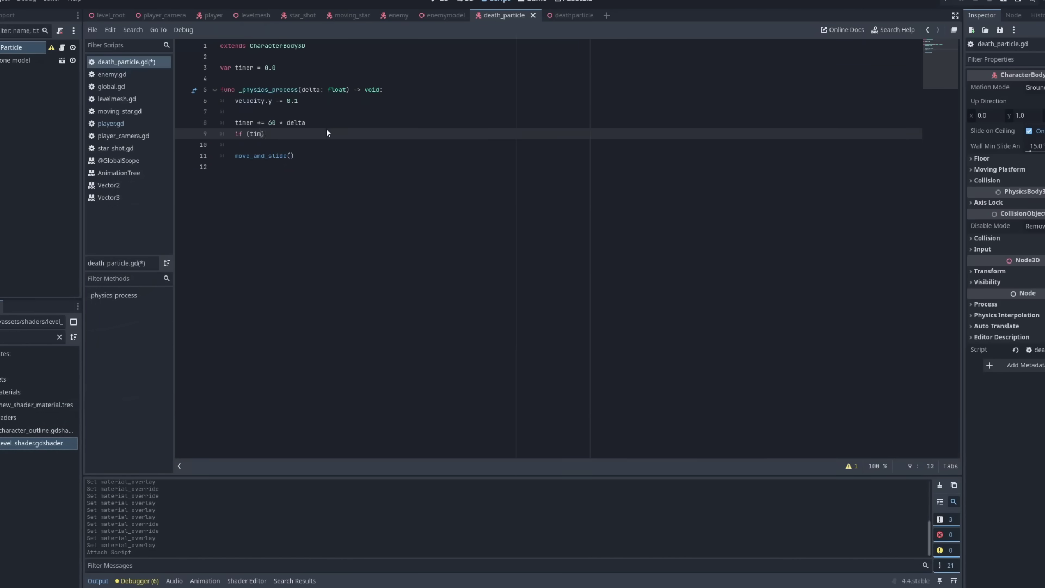
{"action": "key", "text": "Return"}
{"action": "type", "text": "qu"}
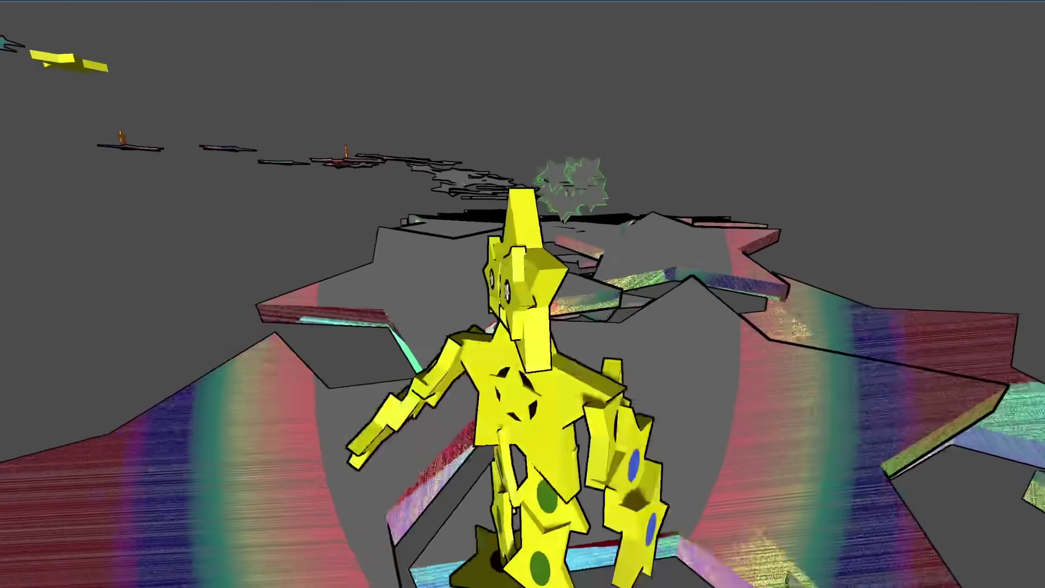
- Playtest the level by running and jumping the character across the star platforms
{"action": "key", "text": "w"}
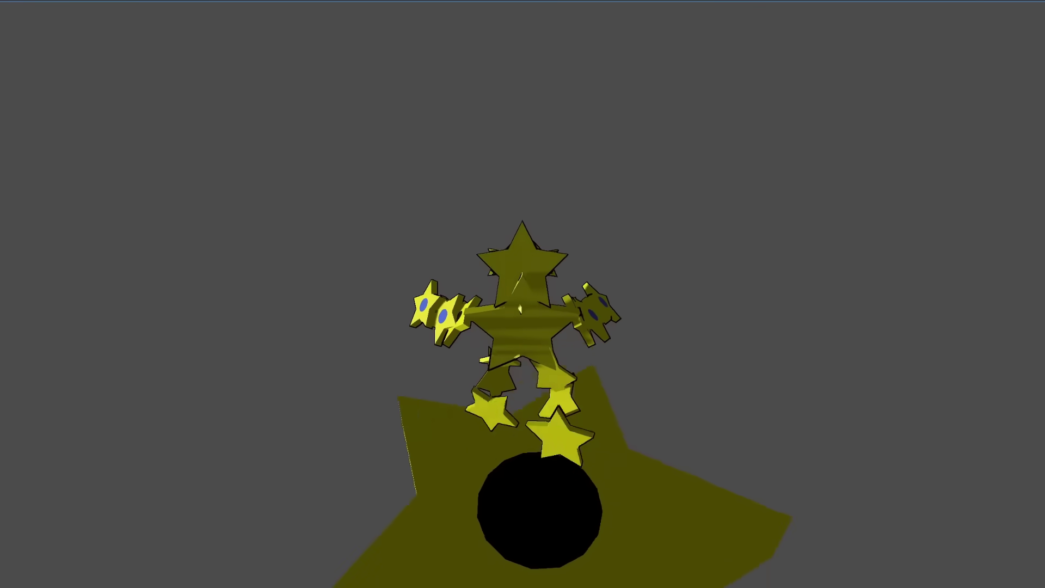
{"action": "key", "text": "d"}
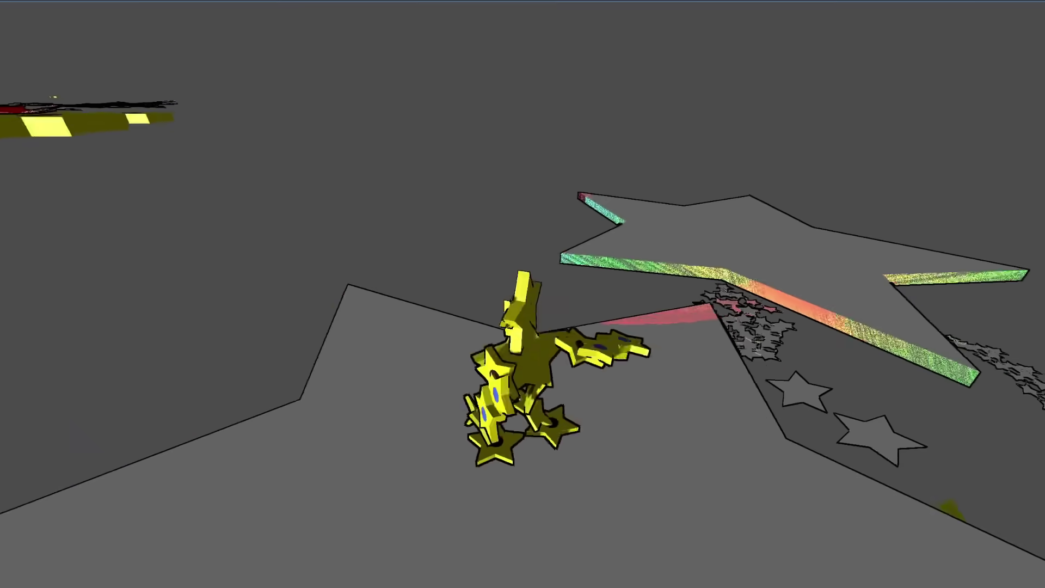
{"action": "key", "text": "w"}
{"action": "key", "text": "space"}
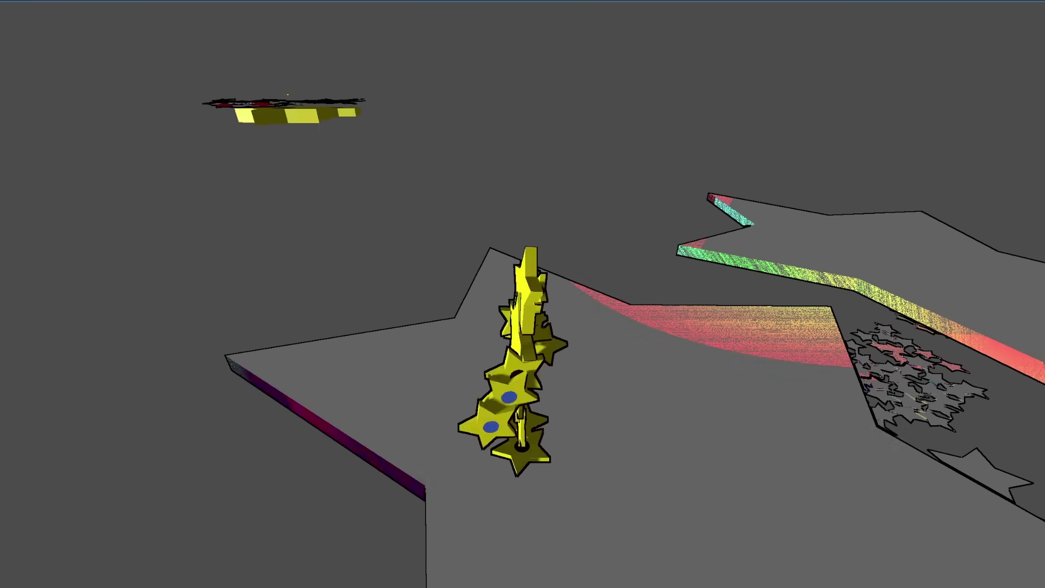
{"action": "key", "text": "space"}
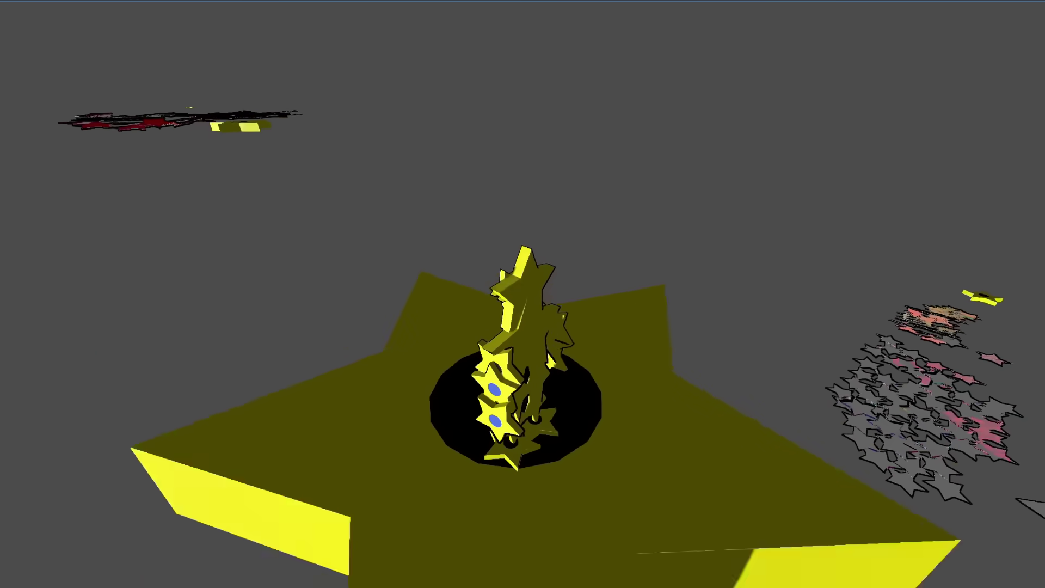
{"action": "key", "text": "space"}
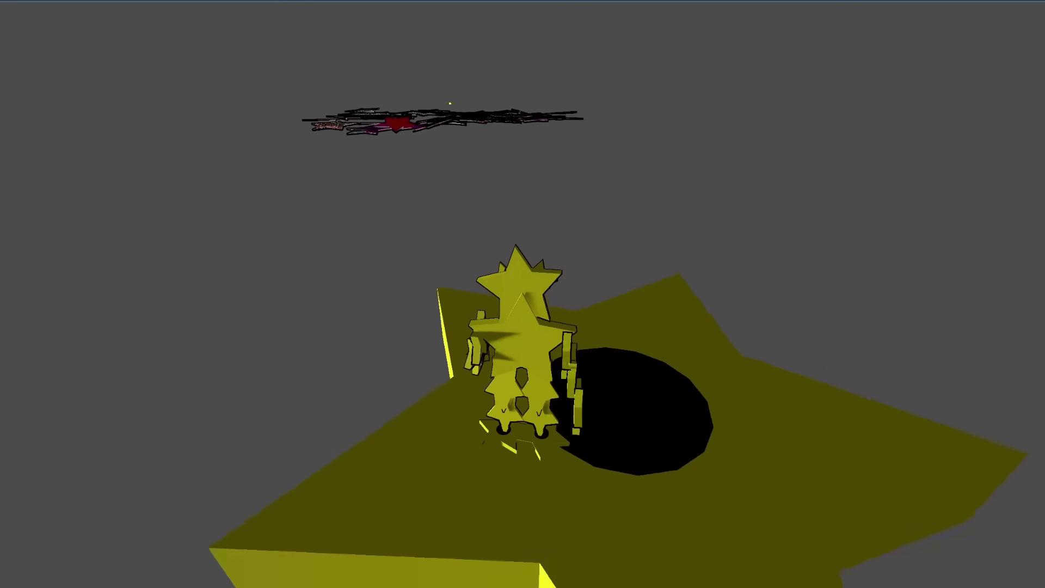
{"action": "key", "text": "w"}
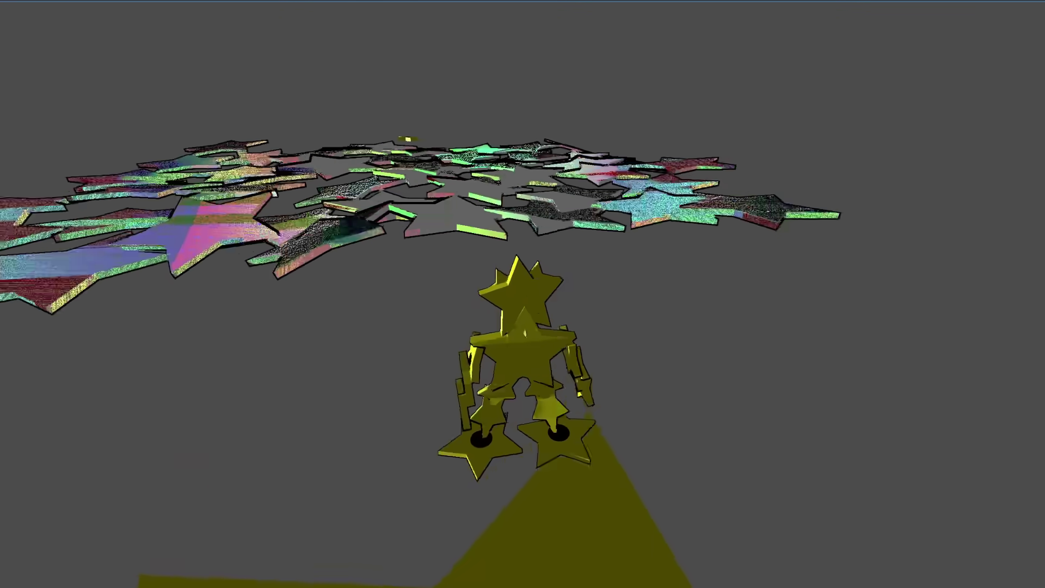